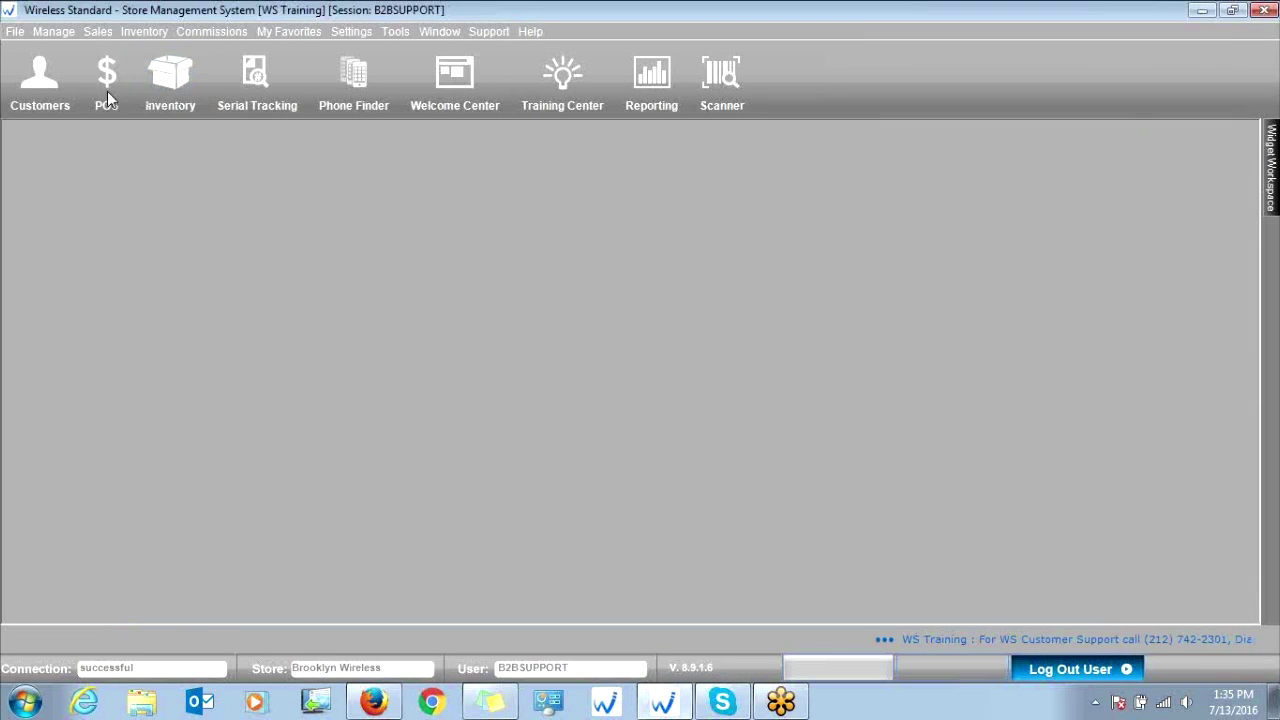
Start closing Cash Register #1 in the POS and open the denomination count for cash beside the closing form
{"action": "left_click", "coordinate": [107, 91]}
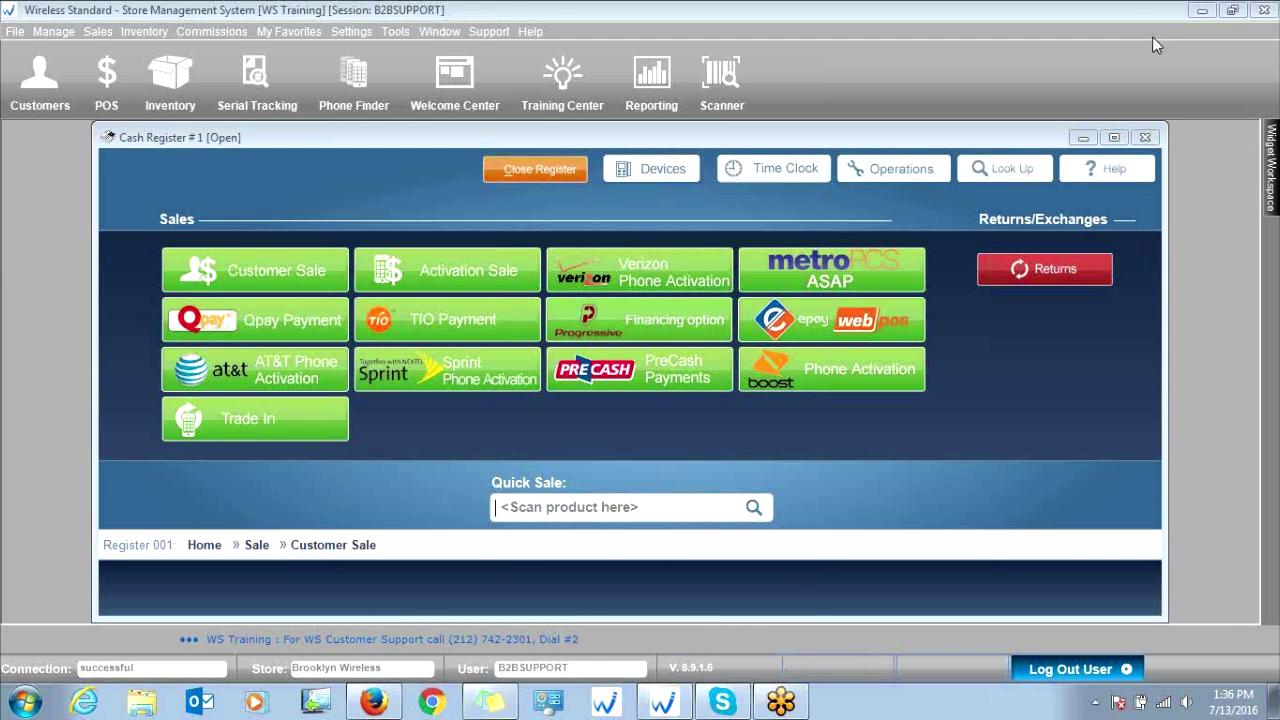
{"action": "left_click", "coordinate": [532, 171]}
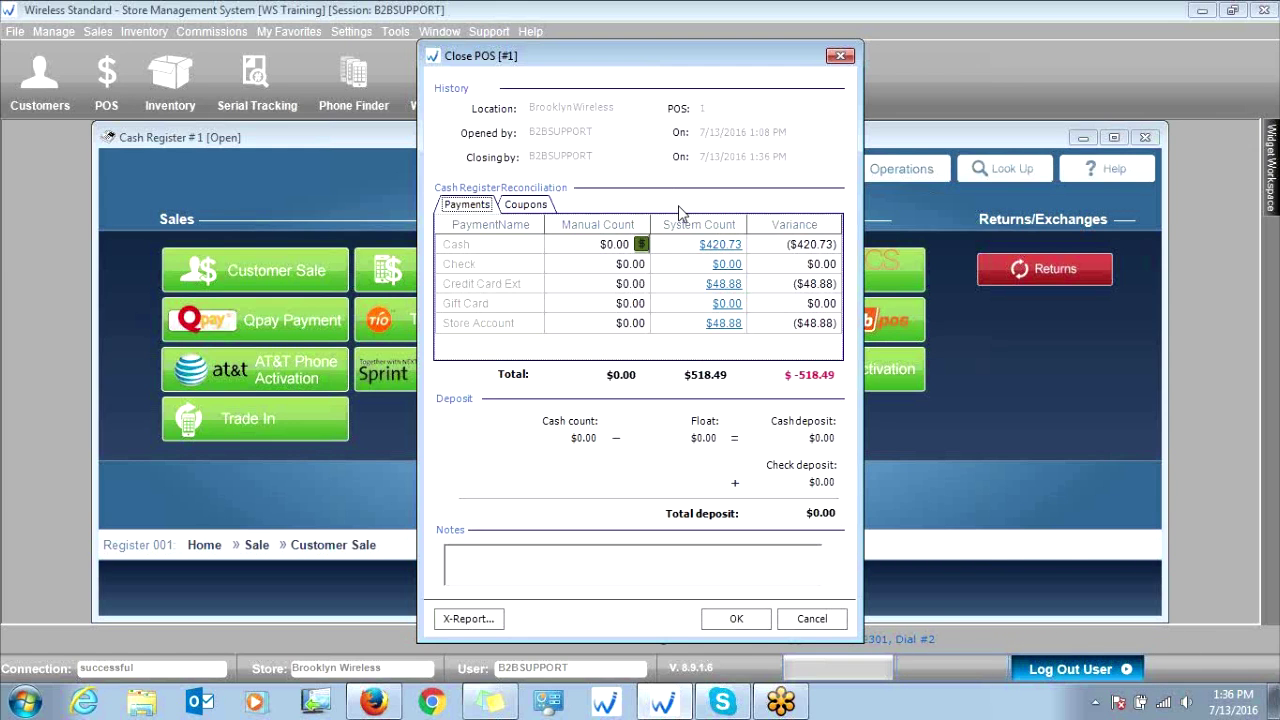
{"action": "left_click", "coordinate": [641, 245]}
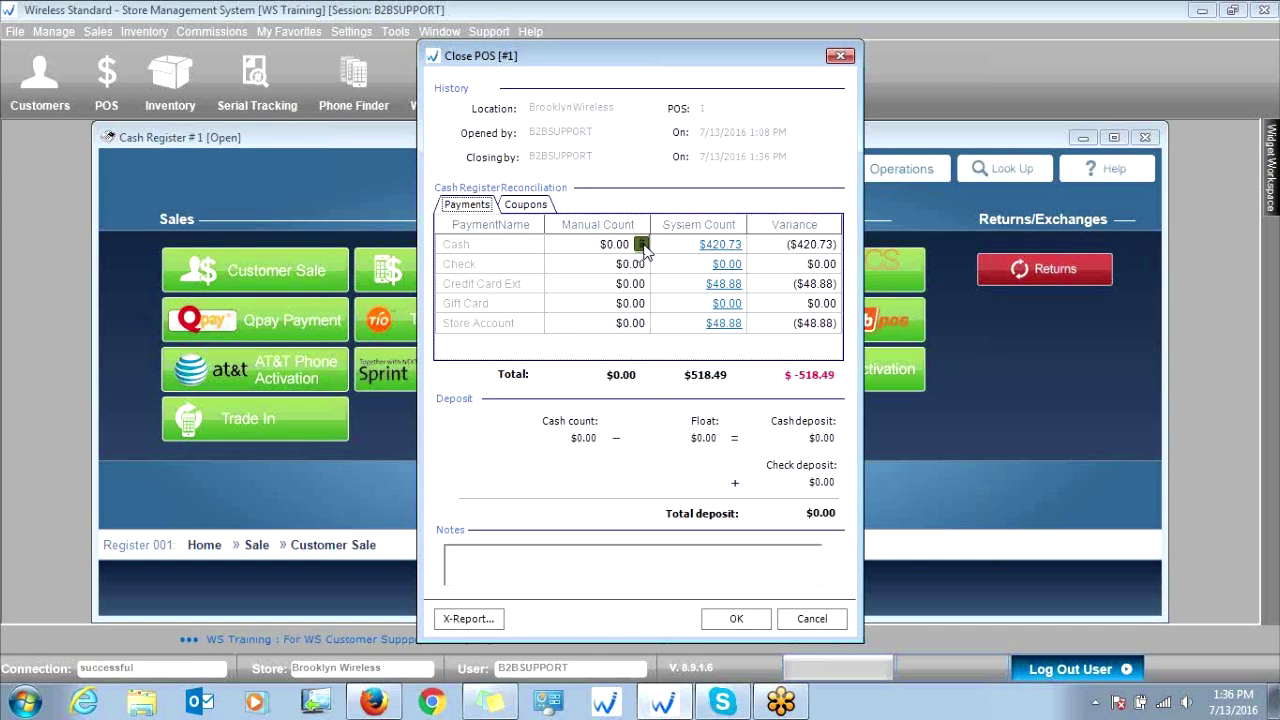
{"action": "left_click_drag", "start_coordinate": [680, 116], "coordinate": [300, 116]}
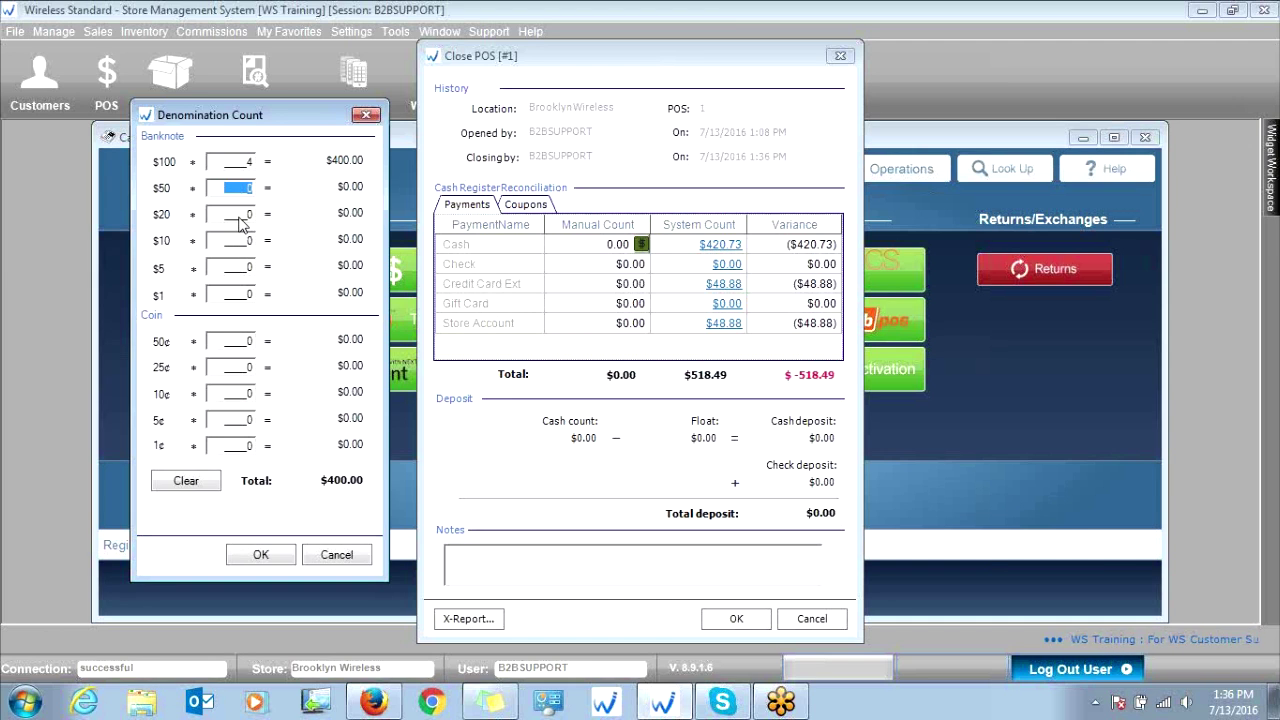
Enter the banknote counts for the cash drawer as four $100 bills and one $20 bill
{"action": "key", "text": "Tab"}
{"action": "type", "text": "1"}
{"action": "key", "text": "Tab"}
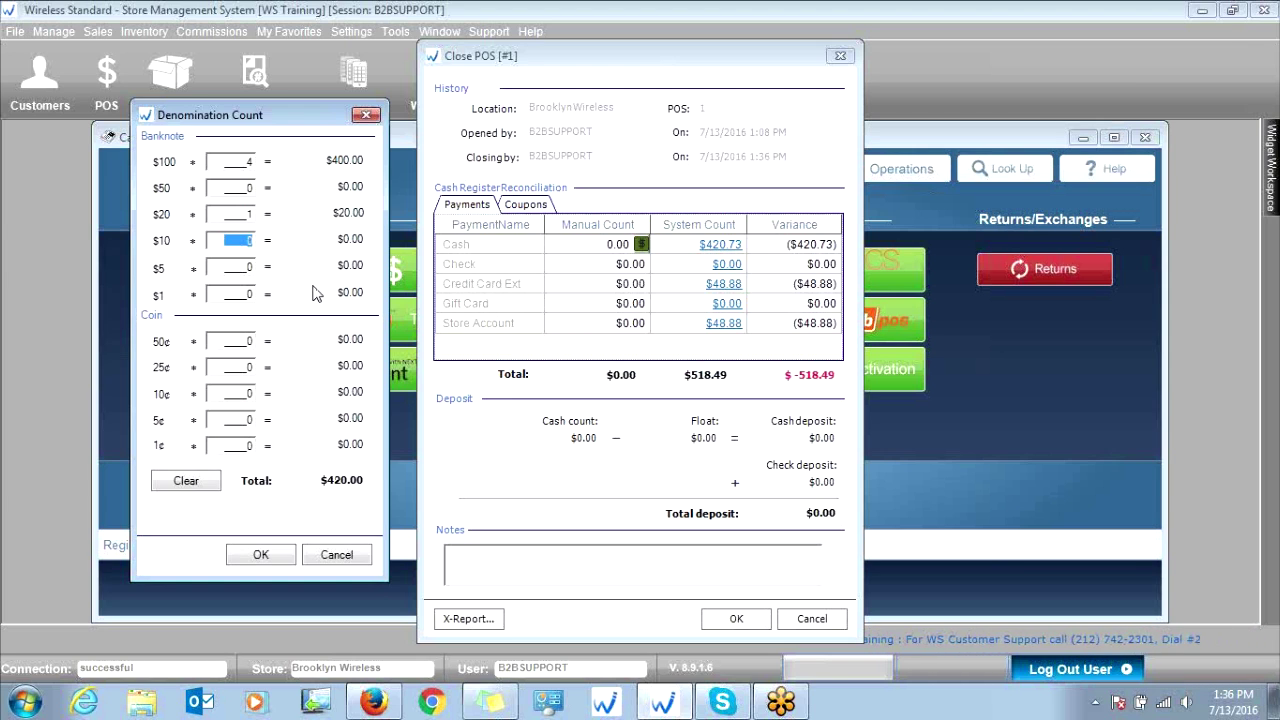
Enter the coin counts as two 25¢, two 10¢ and three 1¢ coins, and accept the denomination count
{"action": "key", "text": "Tab"}
{"action": "key", "text": "Tab"}
{"action": "key", "text": "Tab"}
{"action": "key", "text": "Tab"}
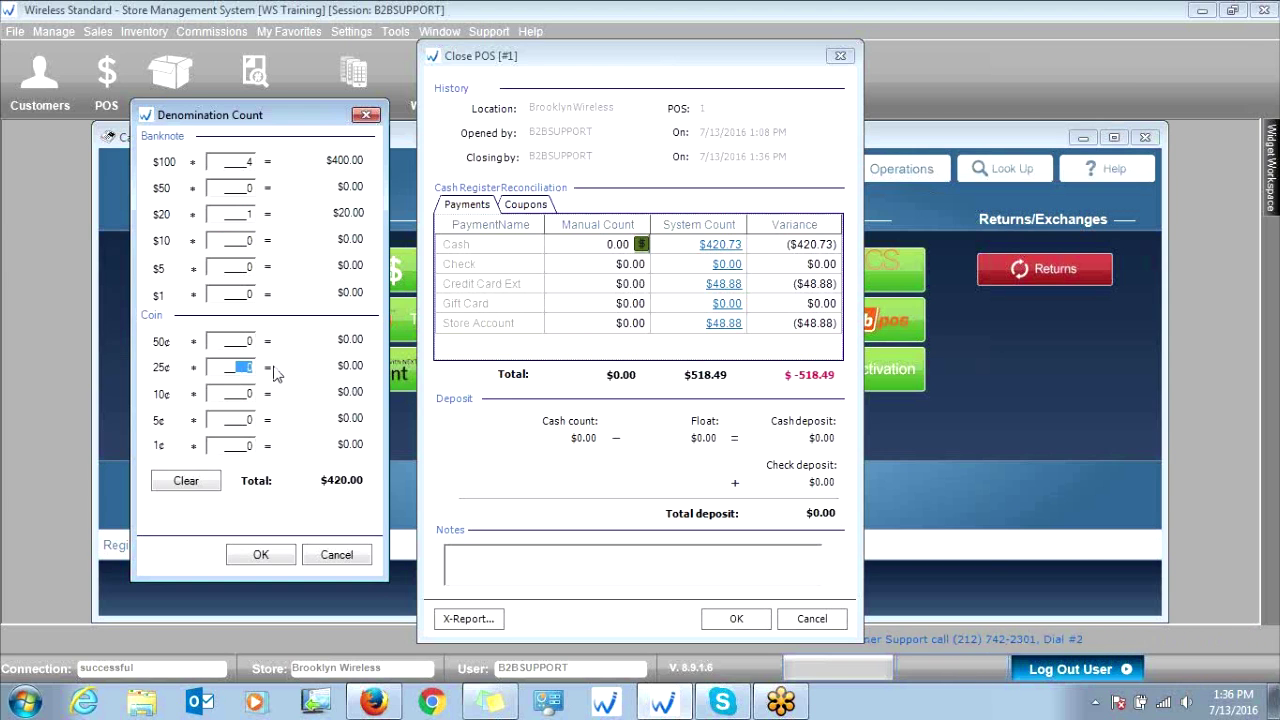
{"action": "type", "text": "2"}
{"action": "key", "text": "Tab"}
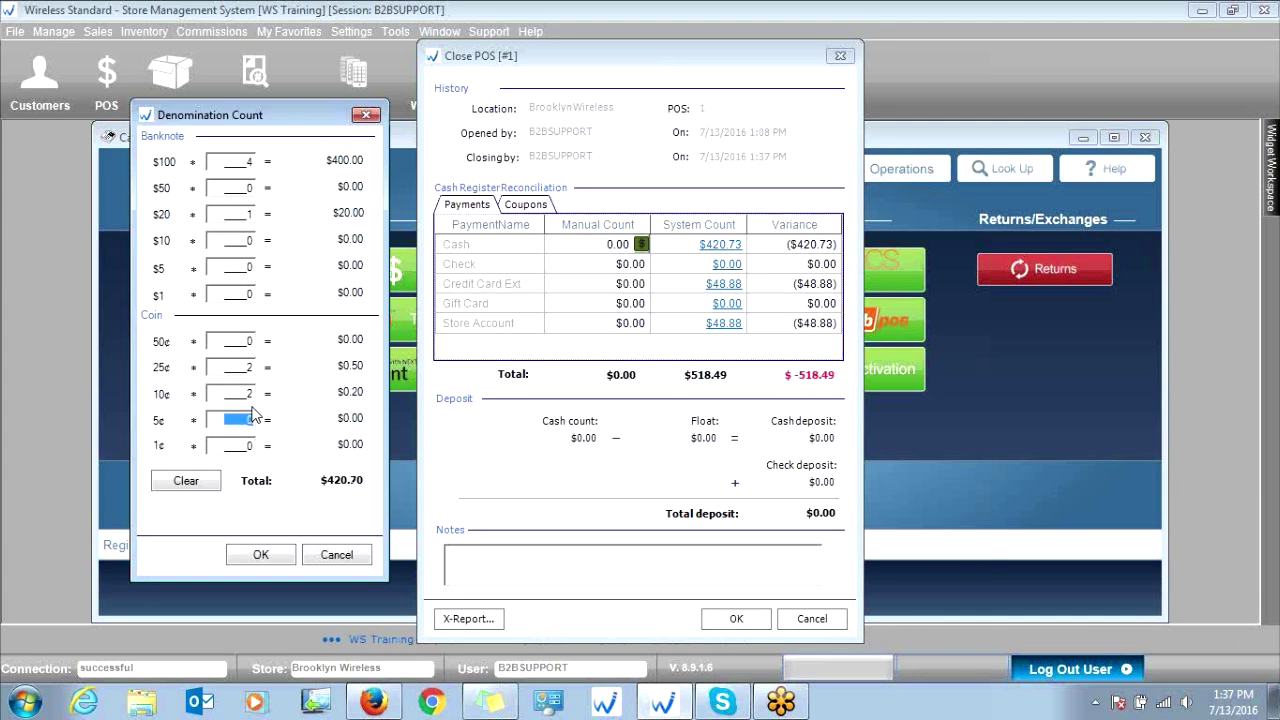
{"action": "key", "text": "Tab"}
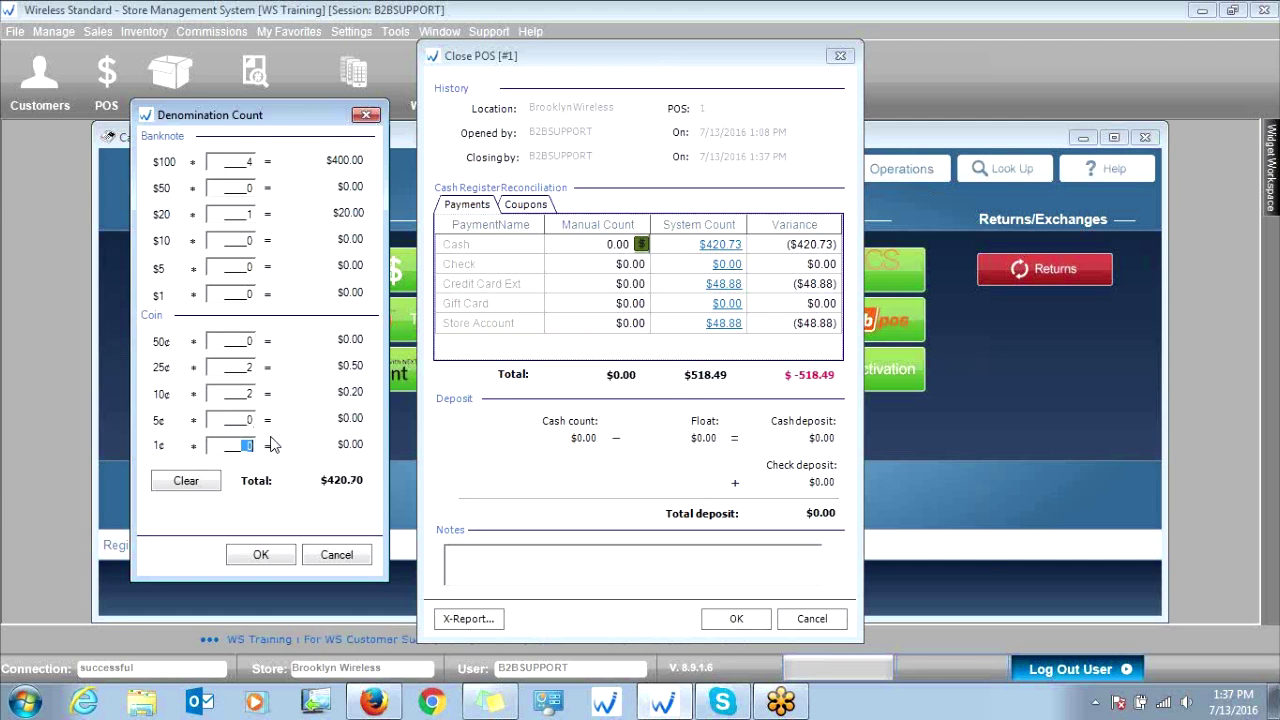
{"action": "type", "text": "3"}
{"action": "key", "text": "Tab"}
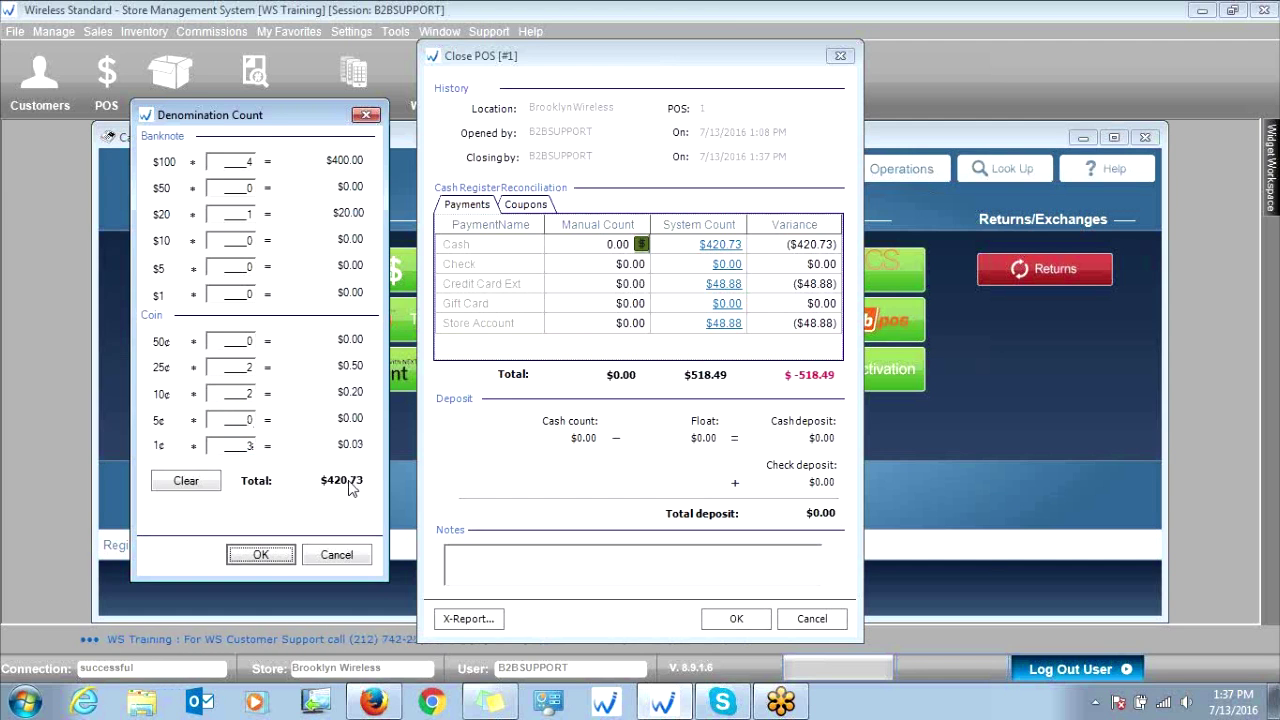
{"action": "left_click", "coordinate": [260, 554]}
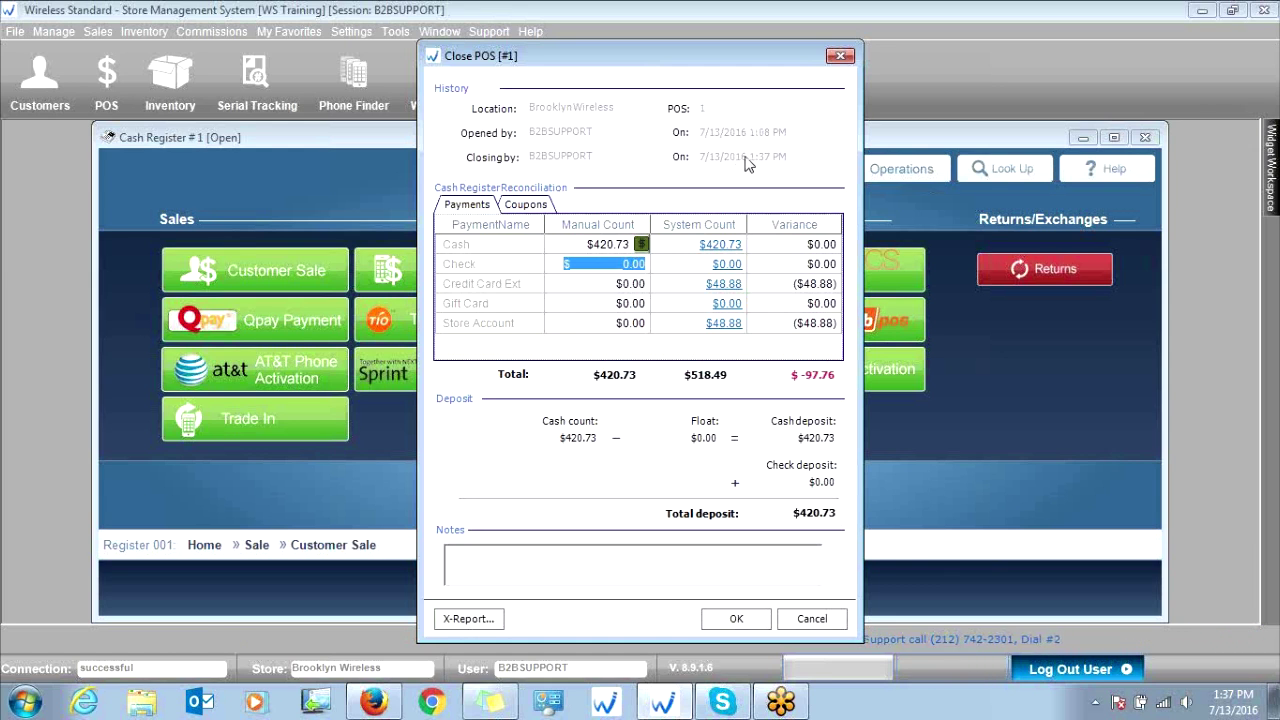
Review the cash transactions behind the system's cash count and close that report
{"action": "left_click", "coordinate": [720, 244]}
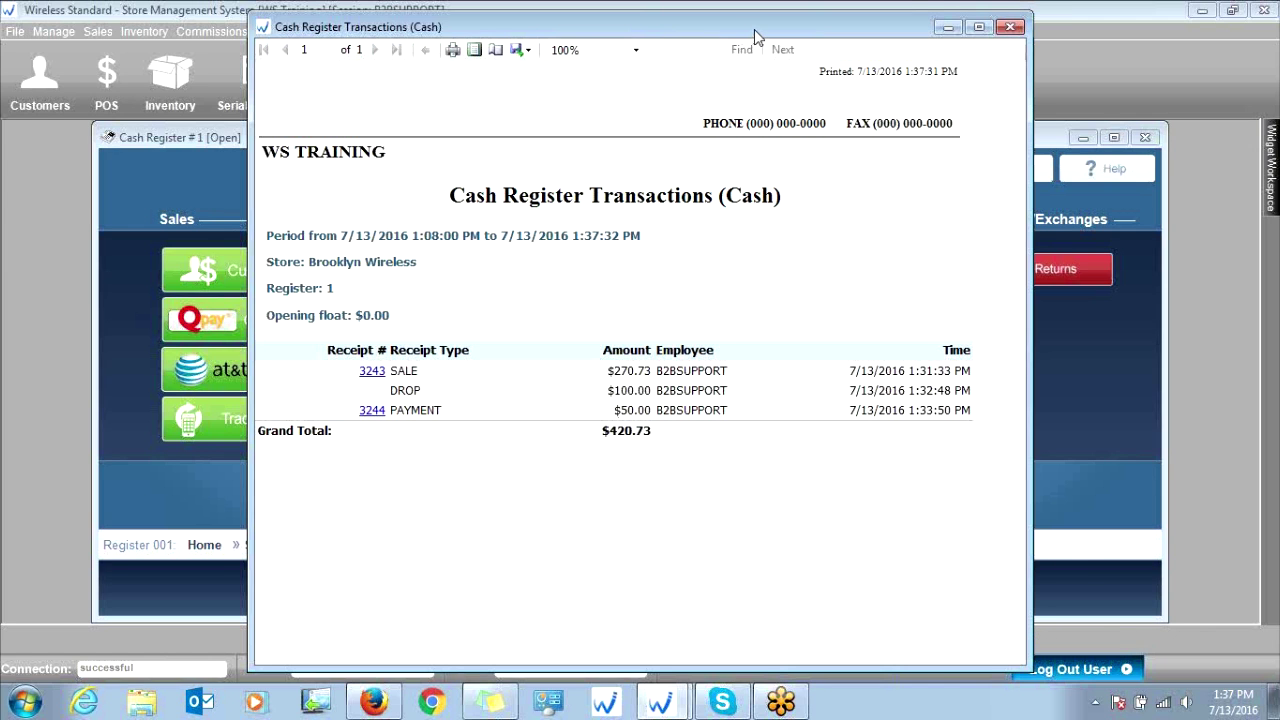
{"action": "left_click_drag", "start_coordinate": [754, 30], "coordinate": [699, 30]}
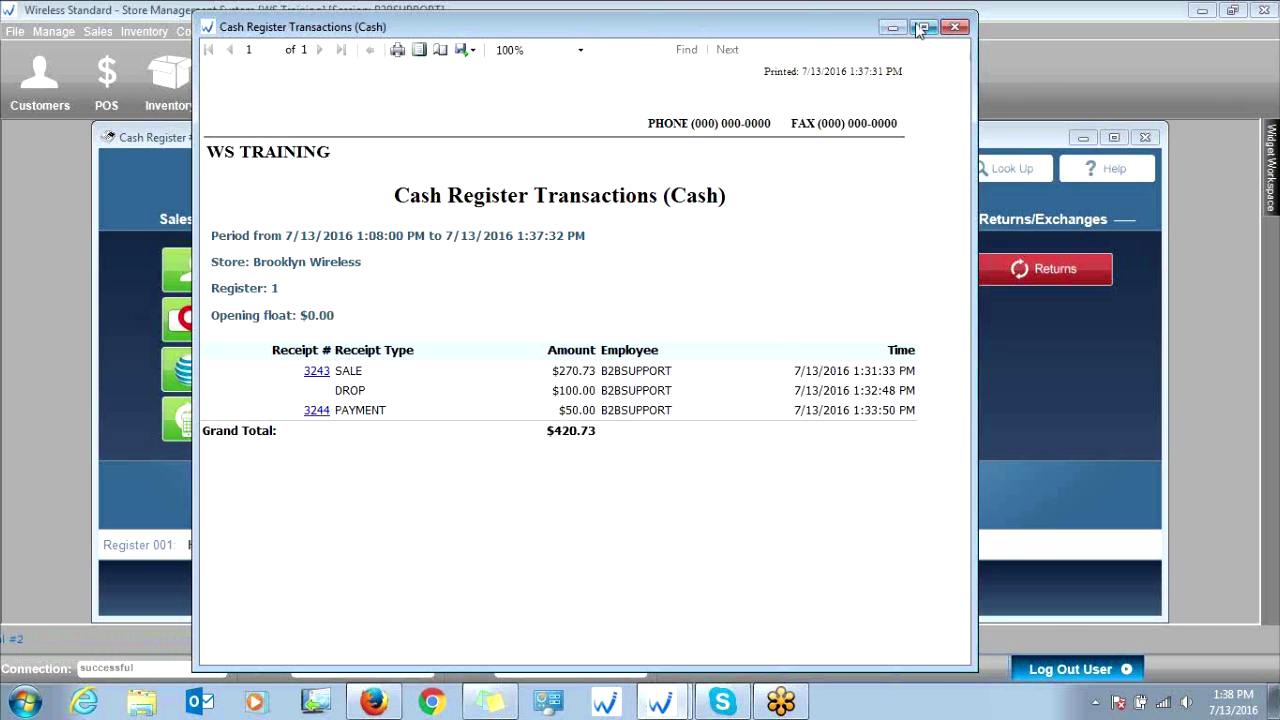
{"action": "left_click", "coordinate": [953, 28]}
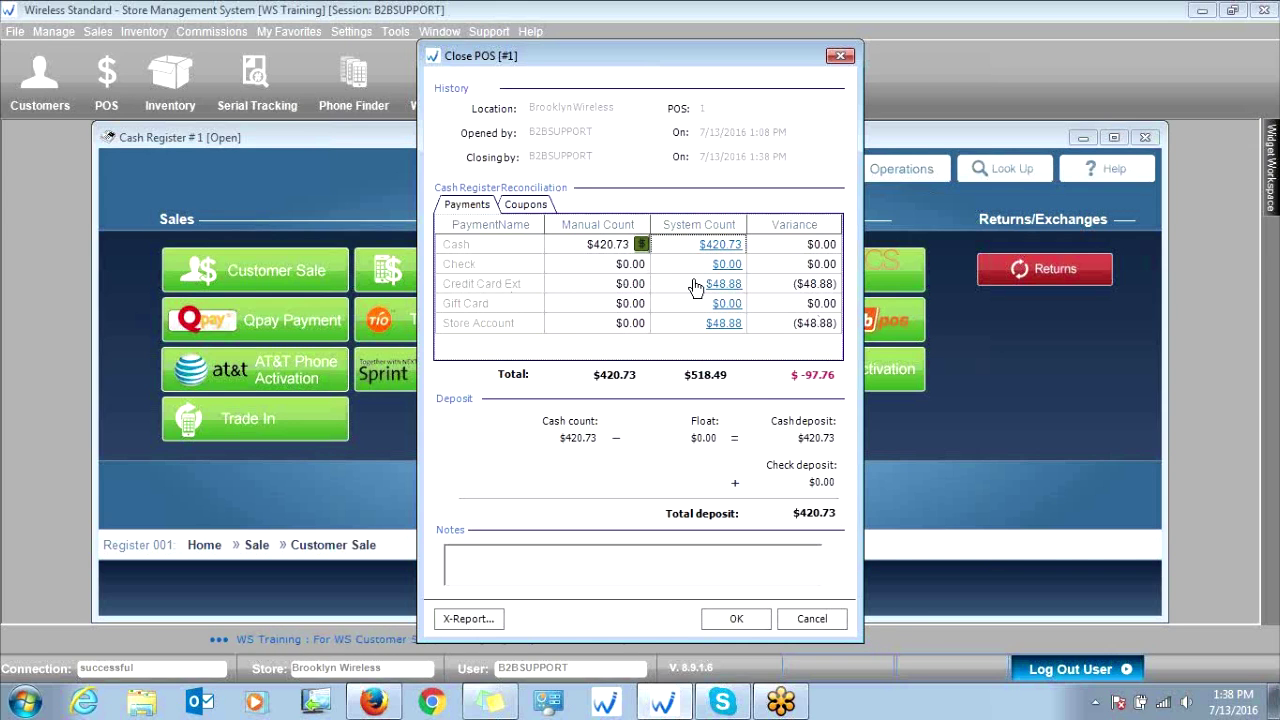
Enter a manual count of $48.88 for both Credit Card Ext and Store Account
{"action": "left_click", "coordinate": [625, 286]}
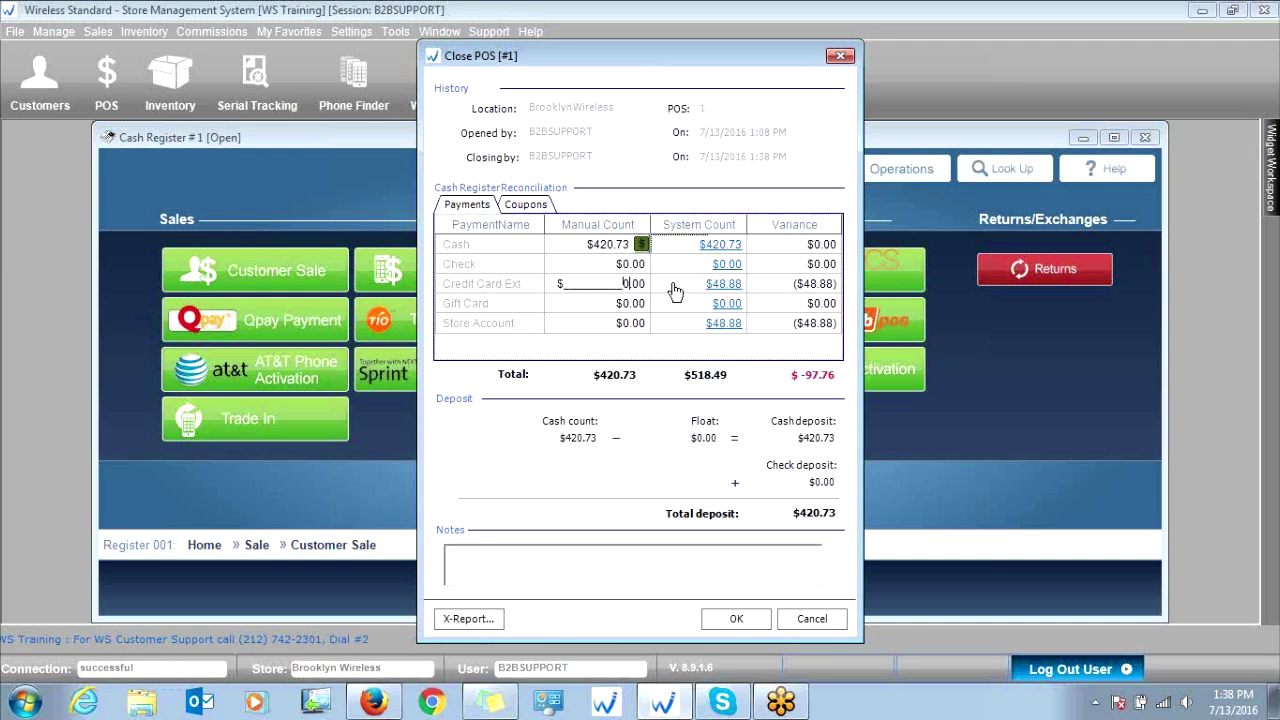
{"action": "key", "text": "BackSpace"}
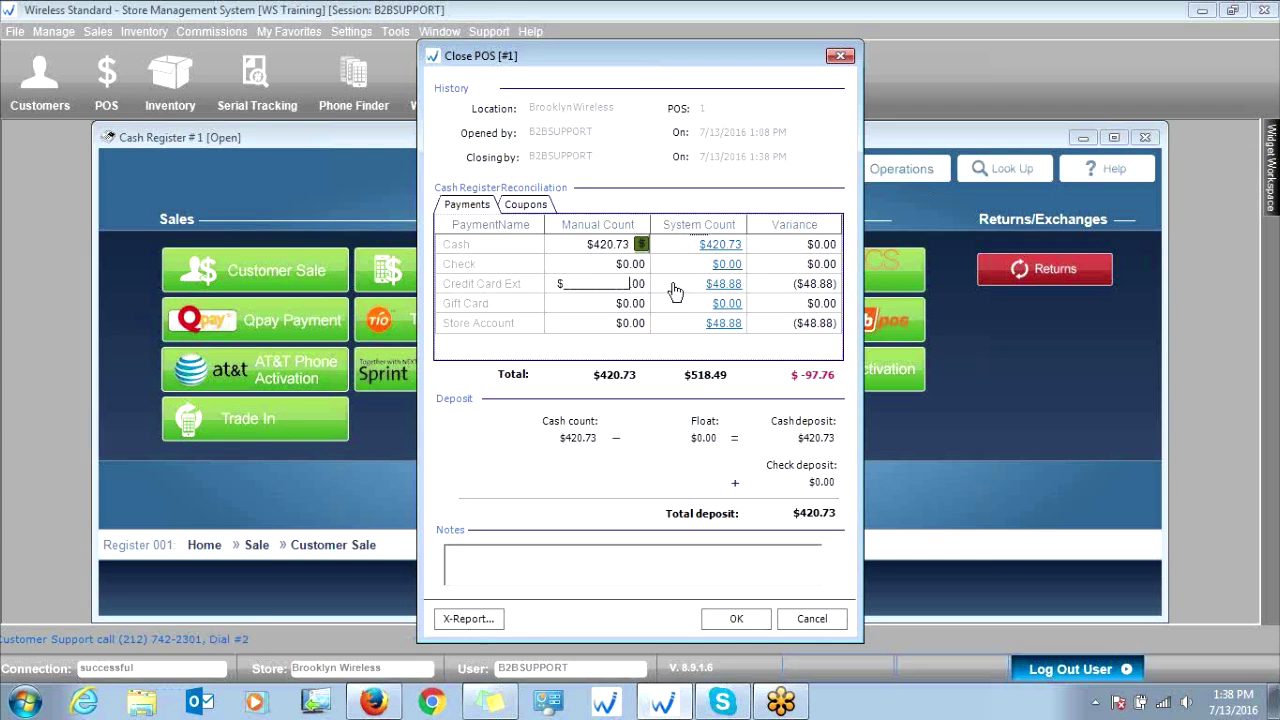
{"action": "type", "text": "48.88"}
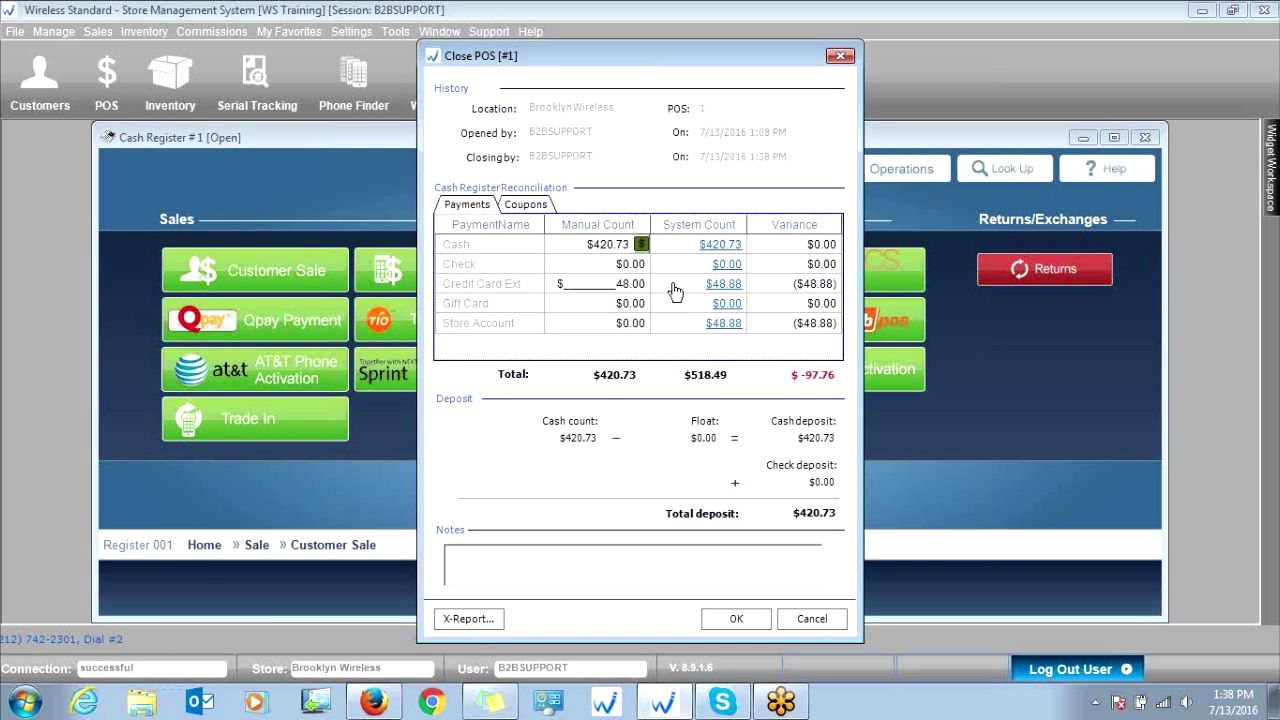
{"action": "left_click", "coordinate": [612, 303]}
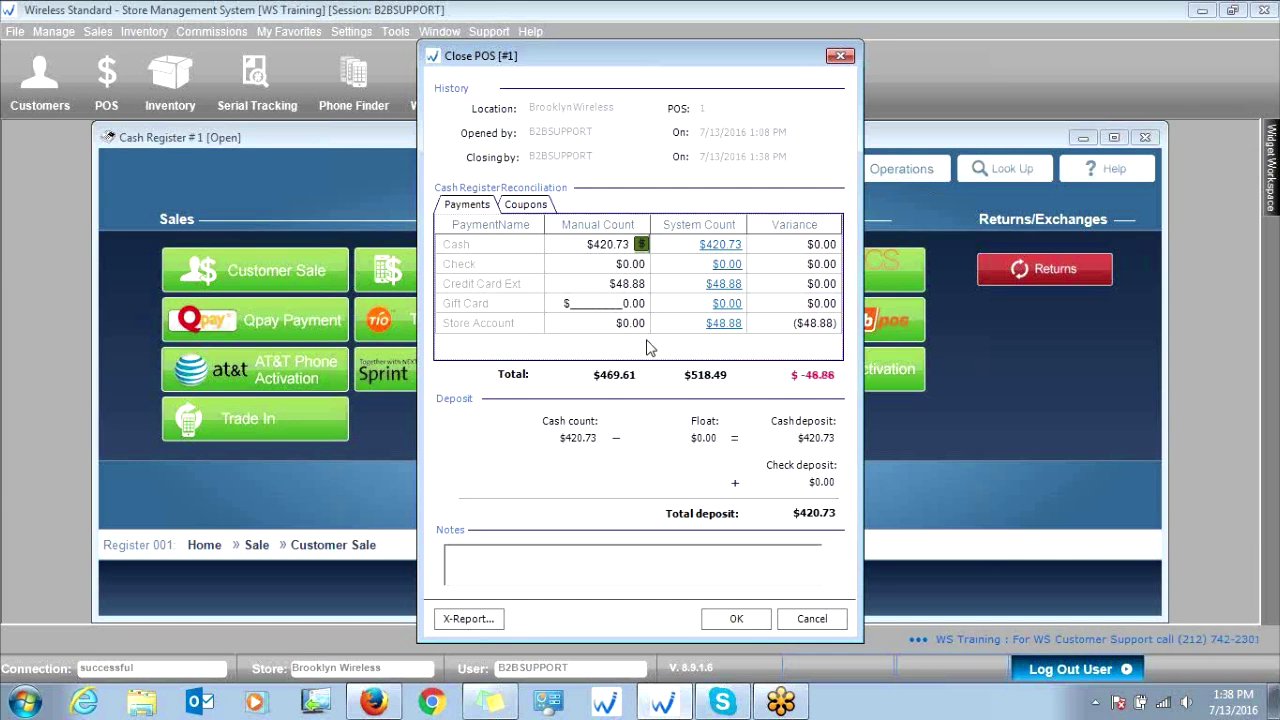
{"action": "left_click", "coordinate": [633, 322]}
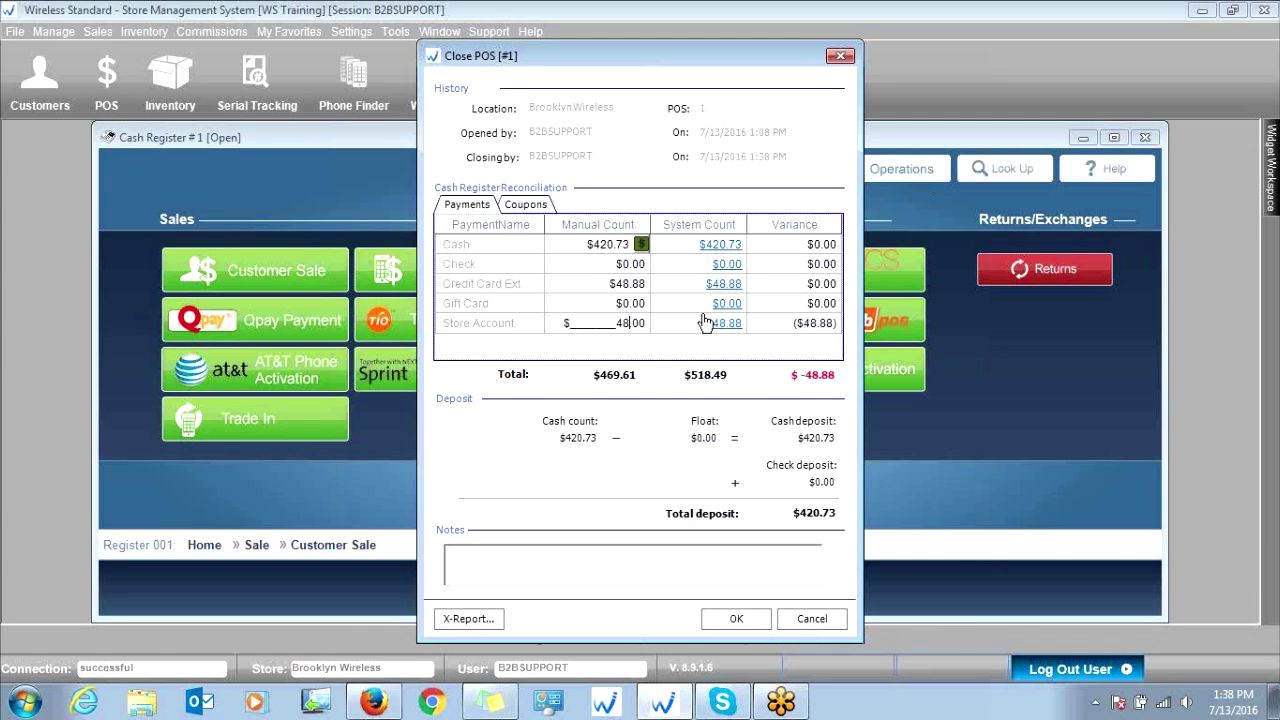
{"action": "type", "text": "48.88"}
{"action": "key", "text": "Tab"}
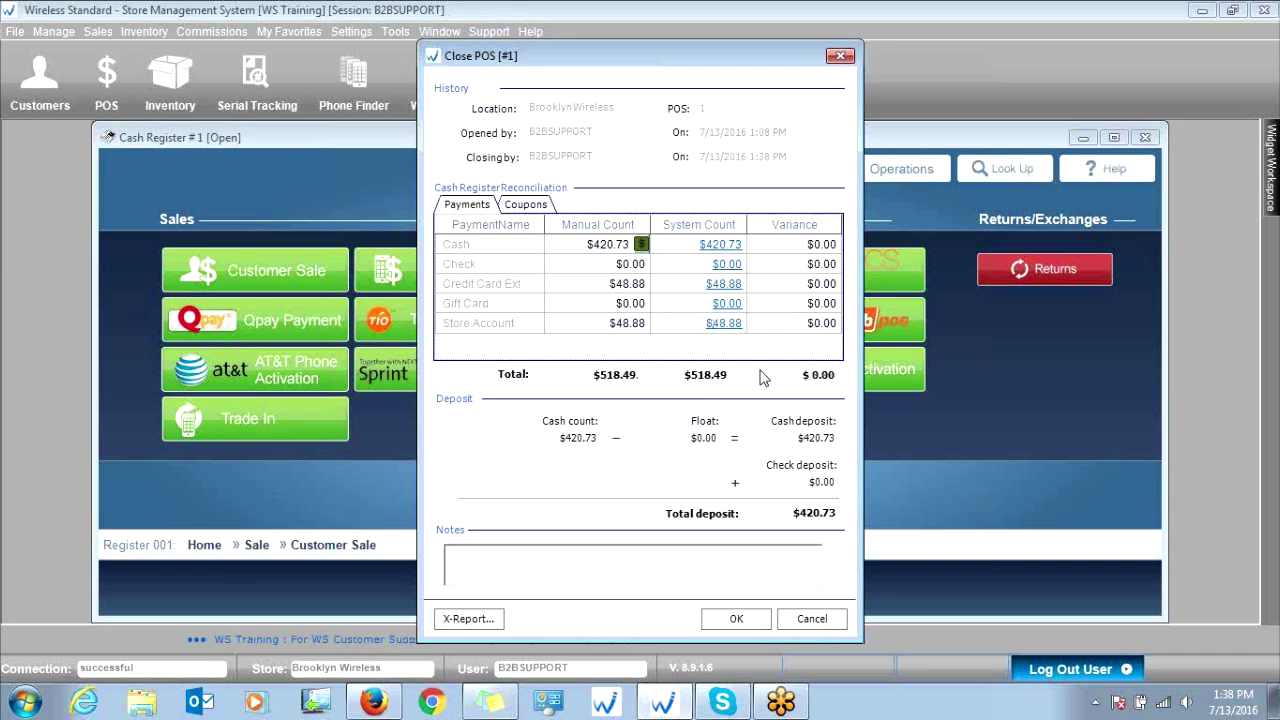
Submit the reconciliation to close the register, and decline printing the Z-Report
{"action": "left_click", "coordinate": [736, 620]}
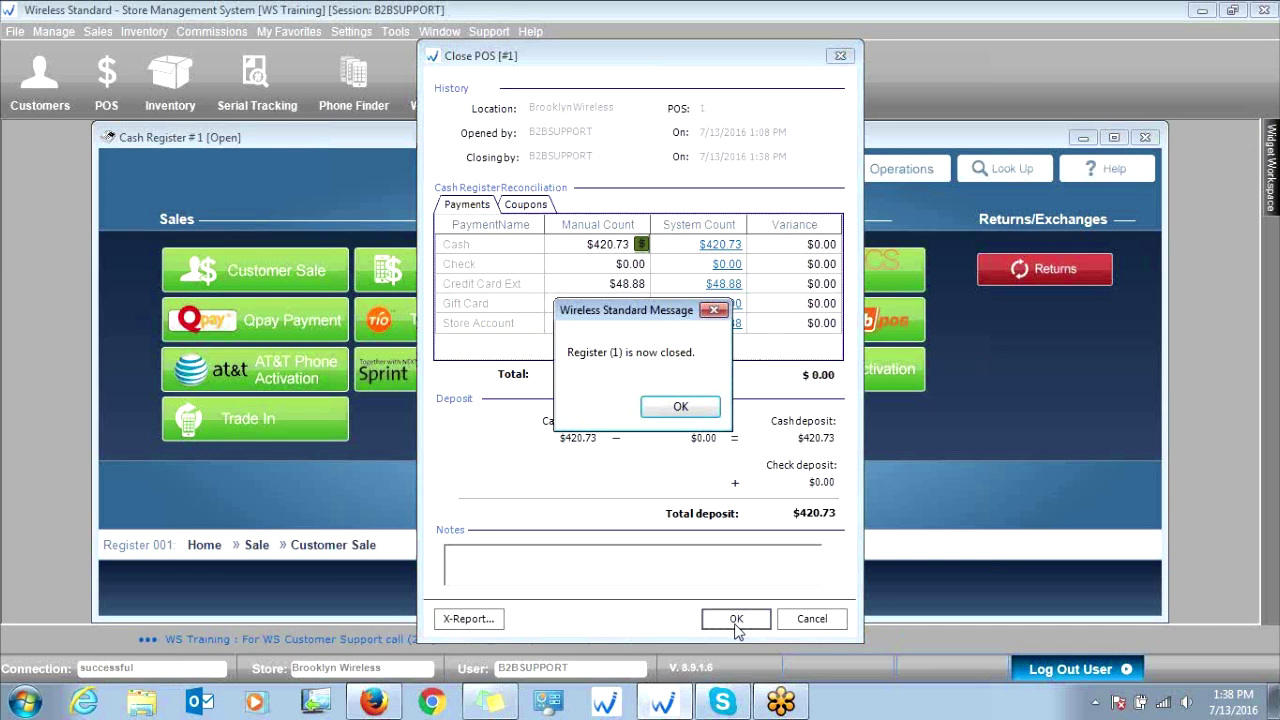
{"action": "left_click", "coordinate": [686, 408]}
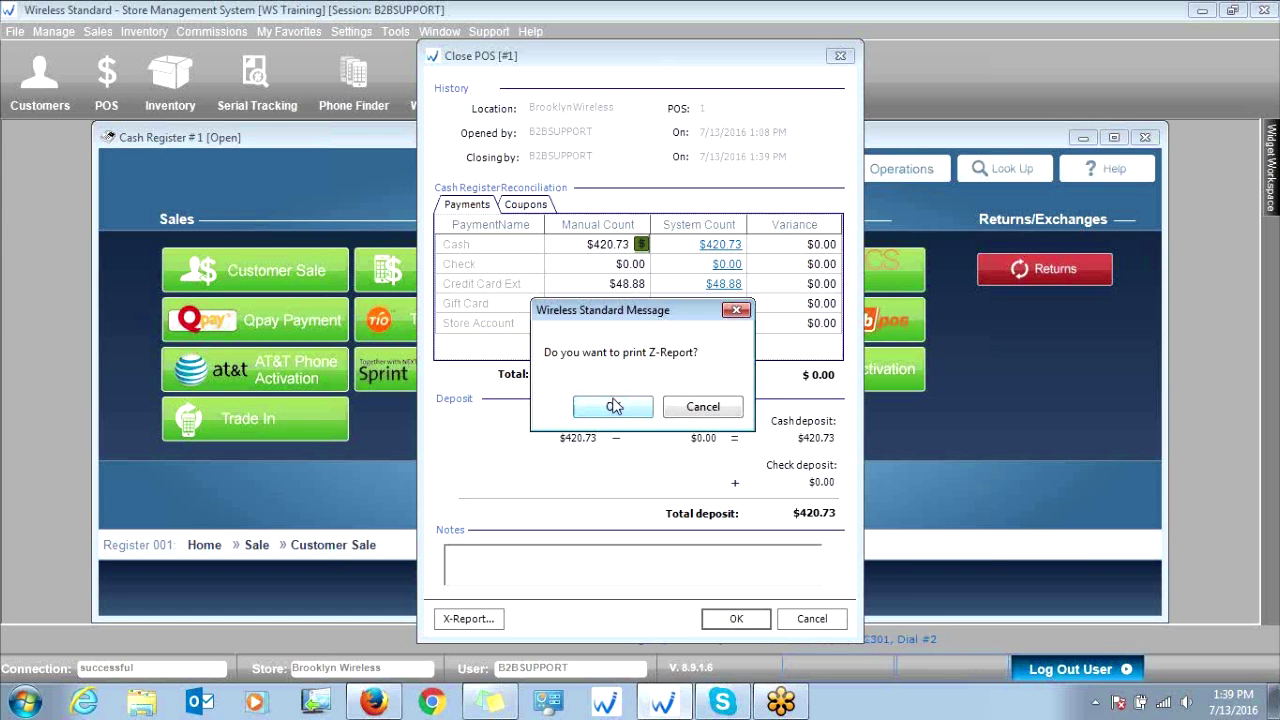
{"action": "left_click", "coordinate": [708, 409]}
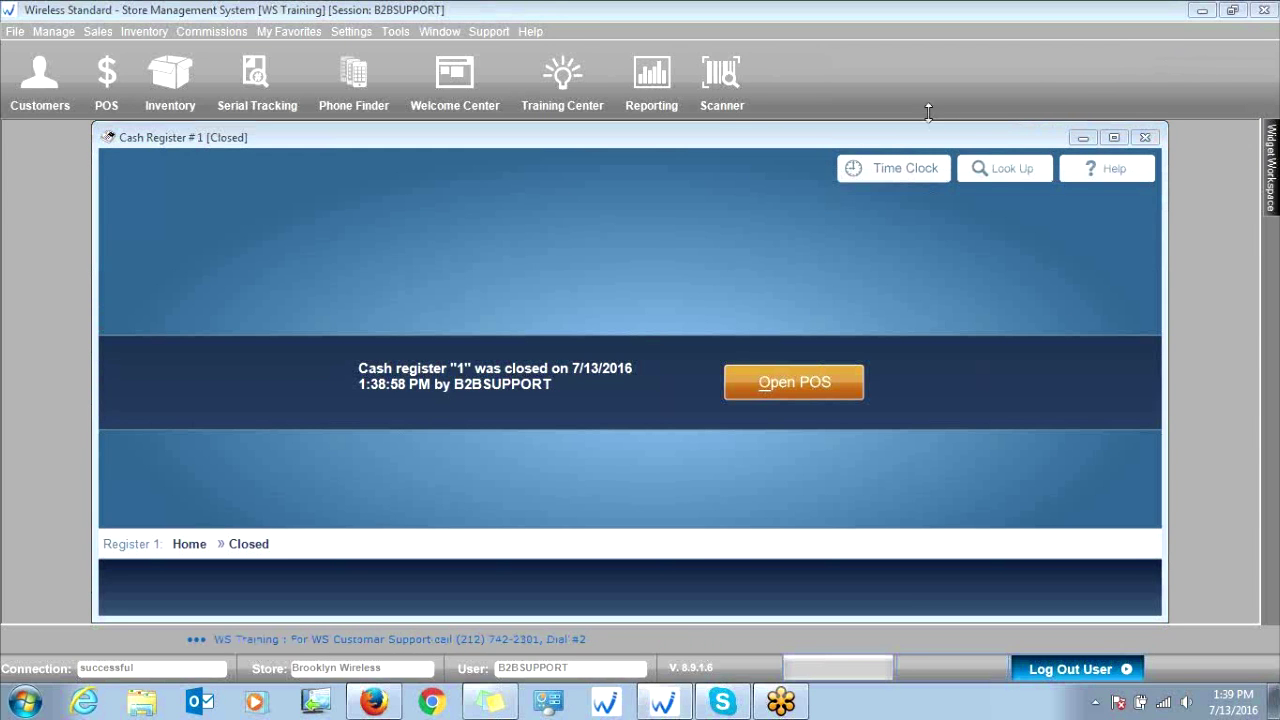
Look up the Z-Report and run it for 07/13/2016 with only the Brooklyn Wireless store selected
{"action": "left_click_drag", "start_coordinate": [923, 134], "coordinate": [891, 131]}
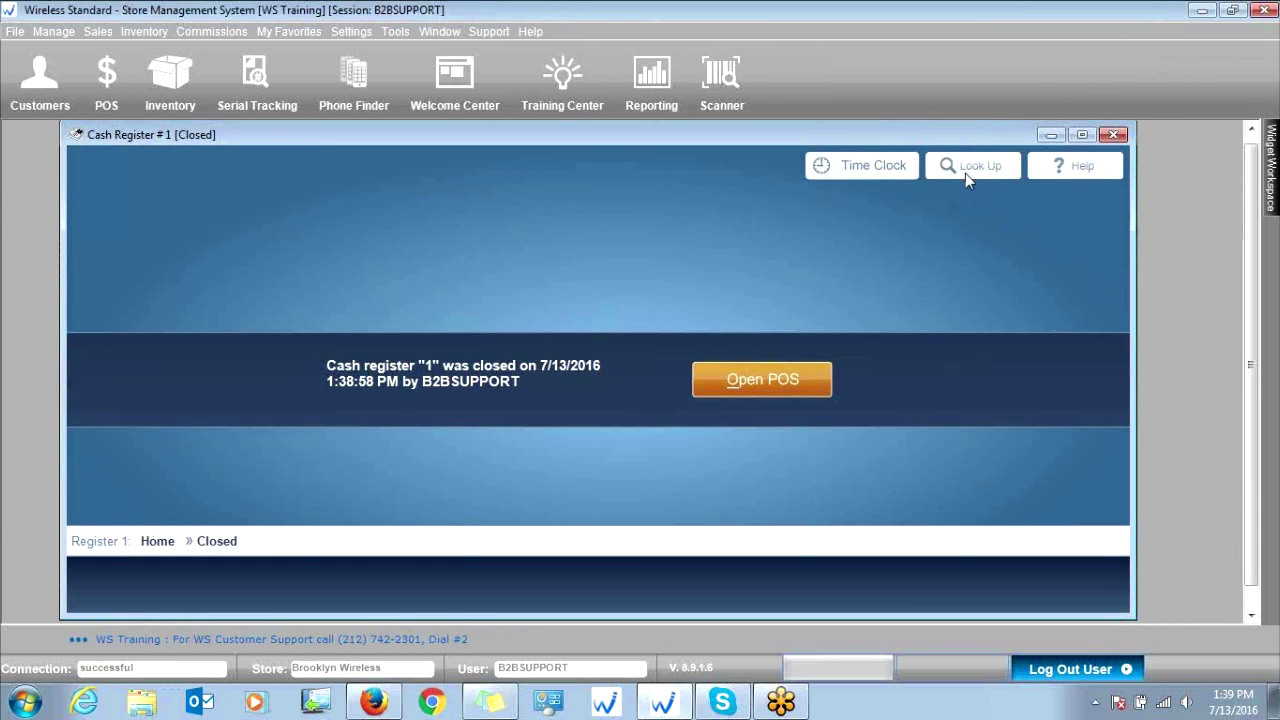
{"action": "left_click", "coordinate": [966, 166]}
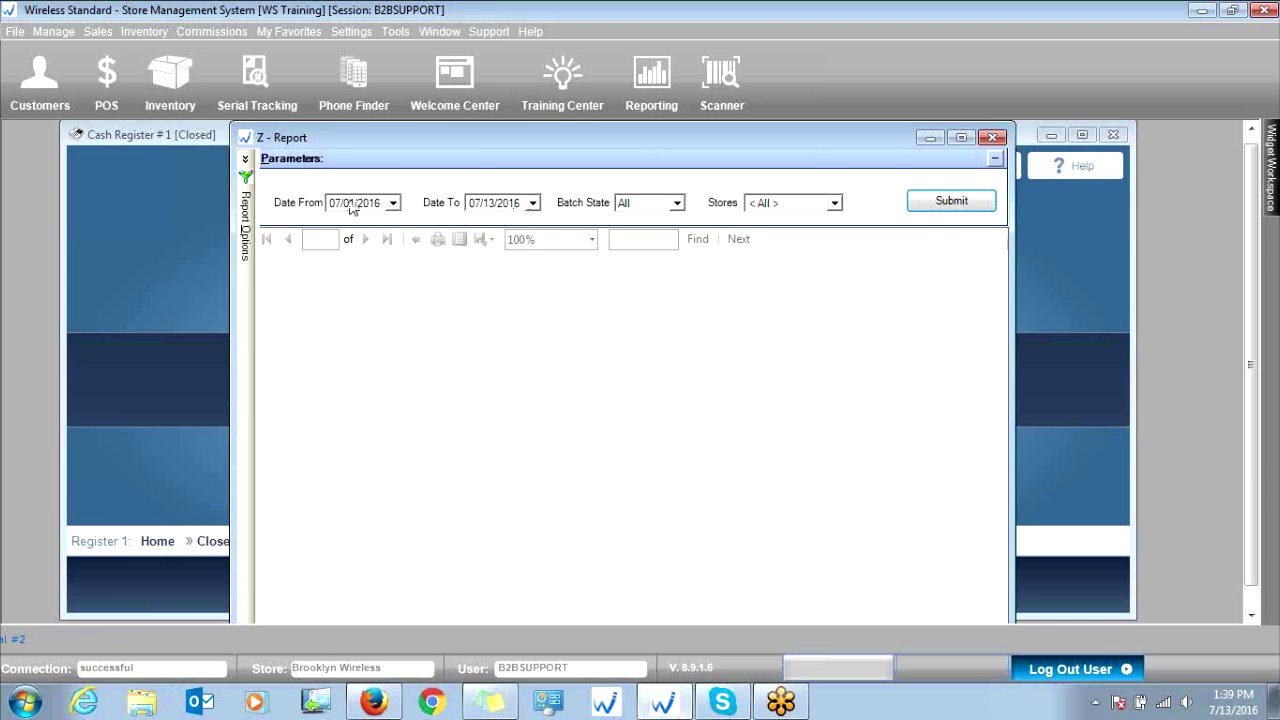
{"action": "left_click", "coordinate": [394, 204]}
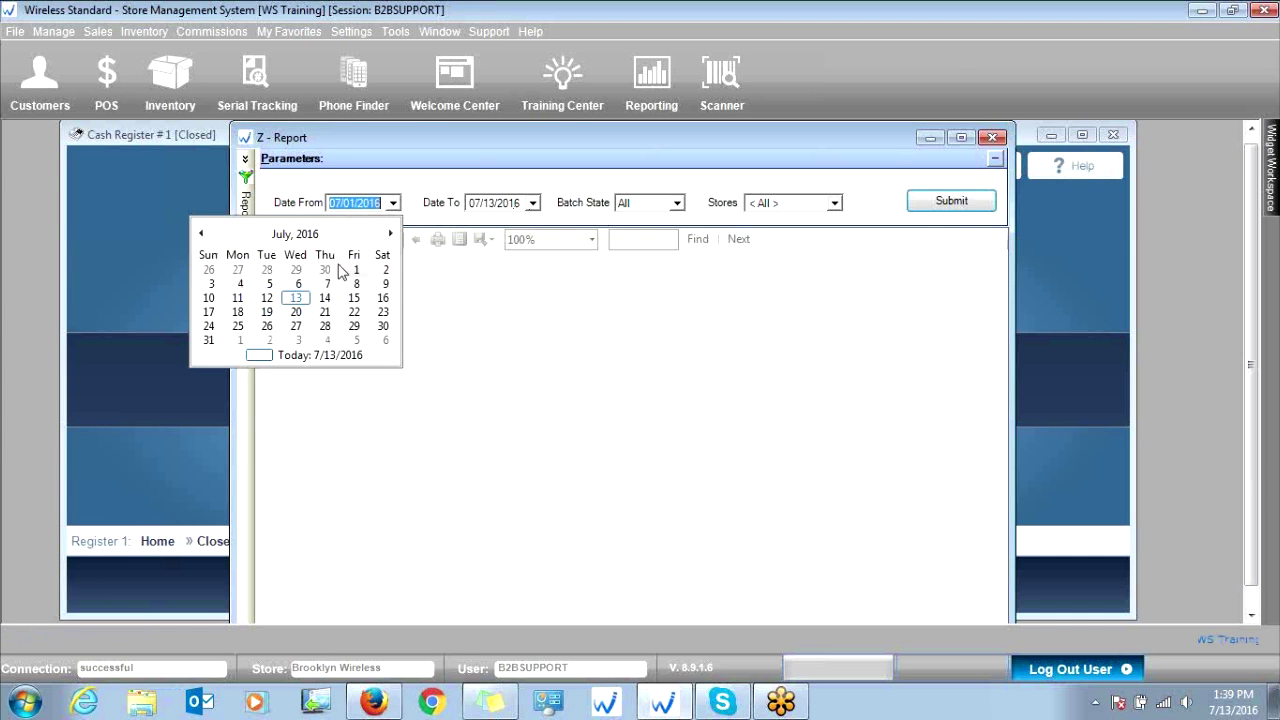
{"action": "left_click", "coordinate": [296, 299]}
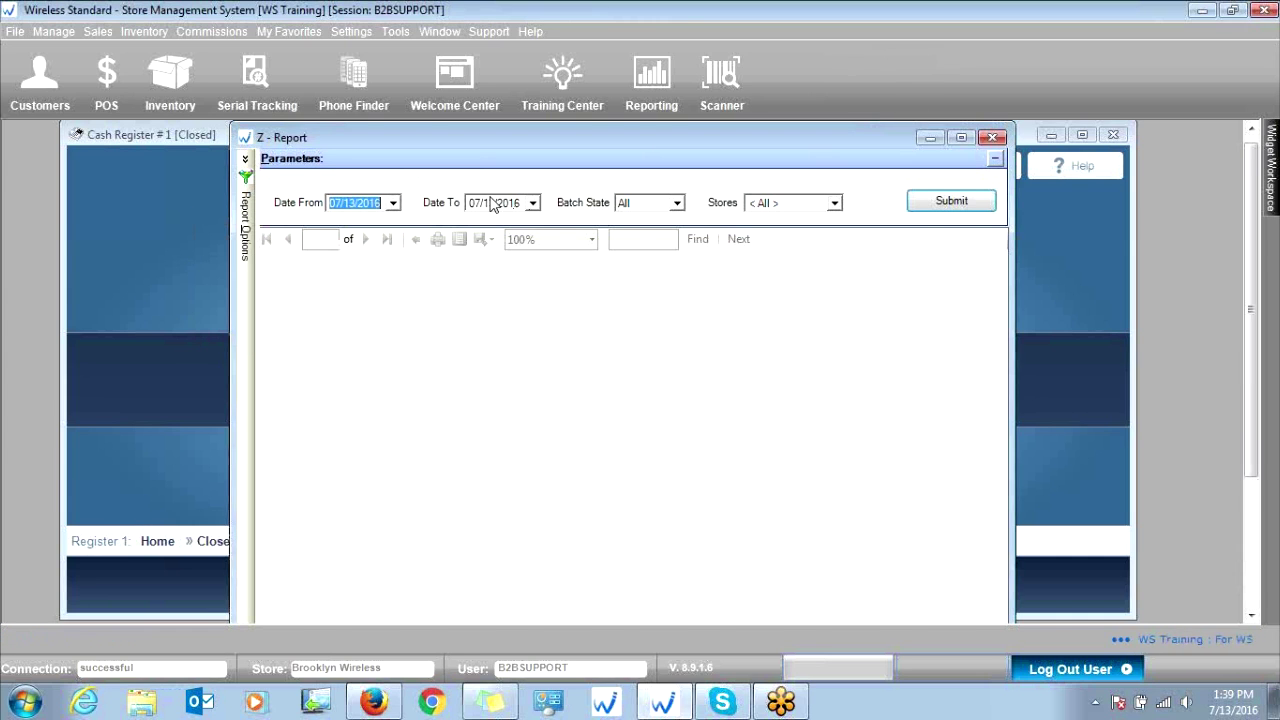
{"action": "left_click", "coordinate": [834, 204]}
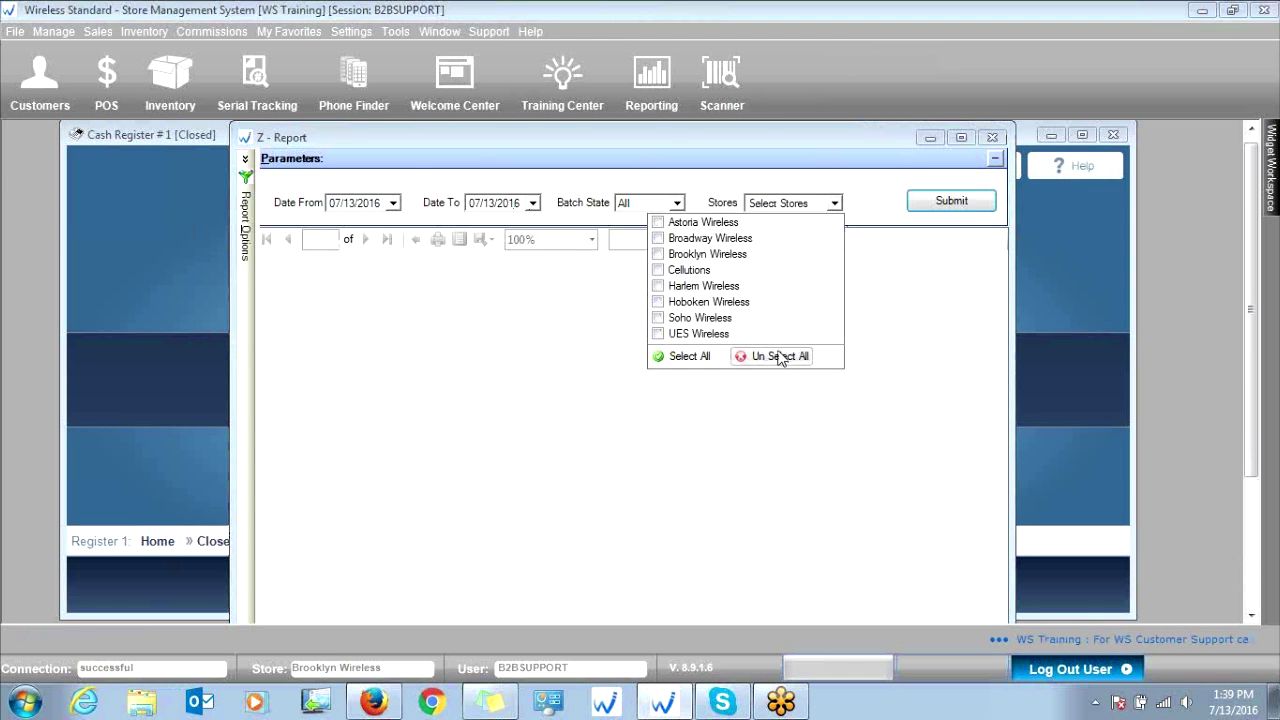
{"action": "left_click", "coordinate": [705, 254]}
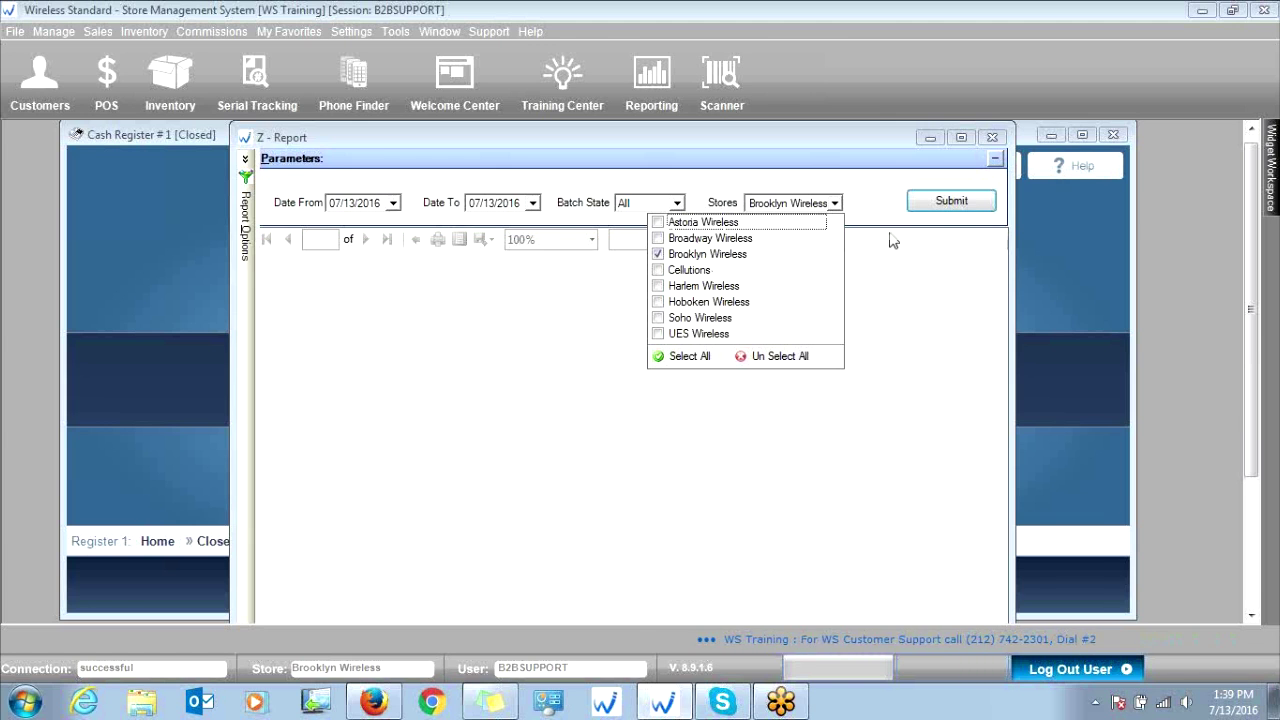
{"action": "left_click", "coordinate": [972, 204]}
{"action": "left_click", "coordinate": [970, 203]}
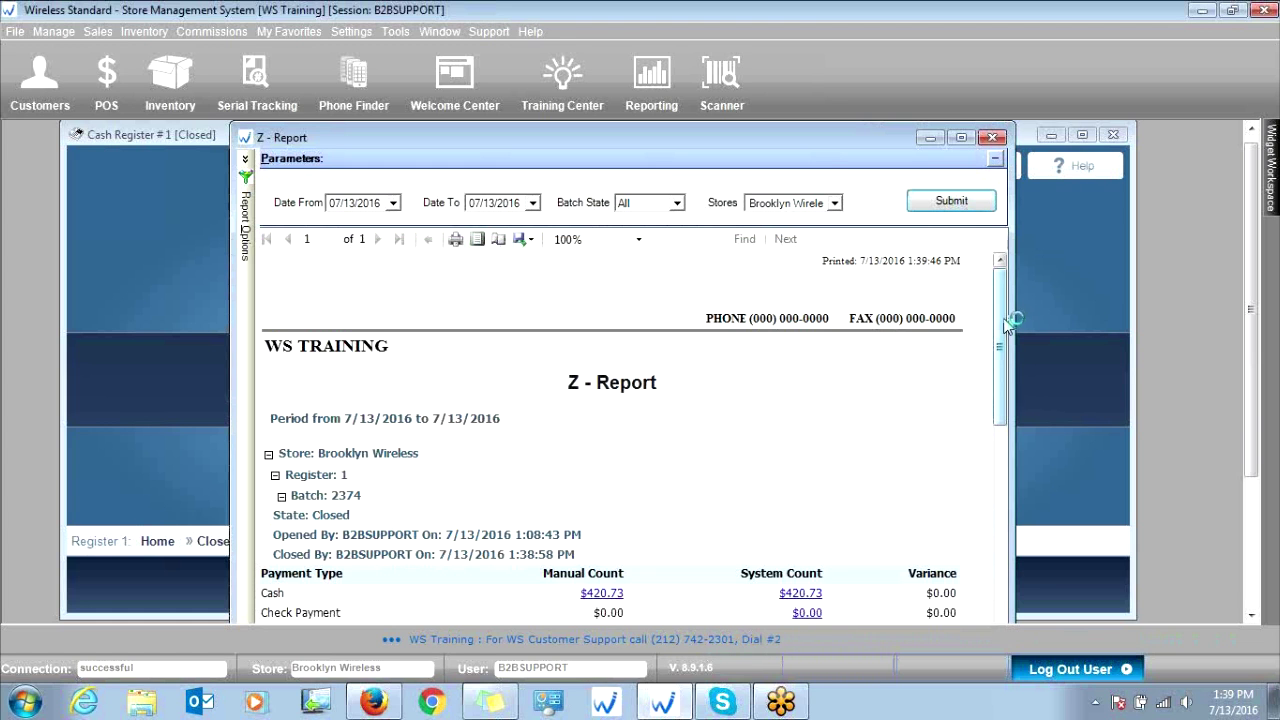
Review the Z-Report's payment reconciliation and department sales breakdown, and try exporting the report to Word
{"action": "left_click_drag", "start_coordinate": [1006, 325], "coordinate": [1006, 374]}
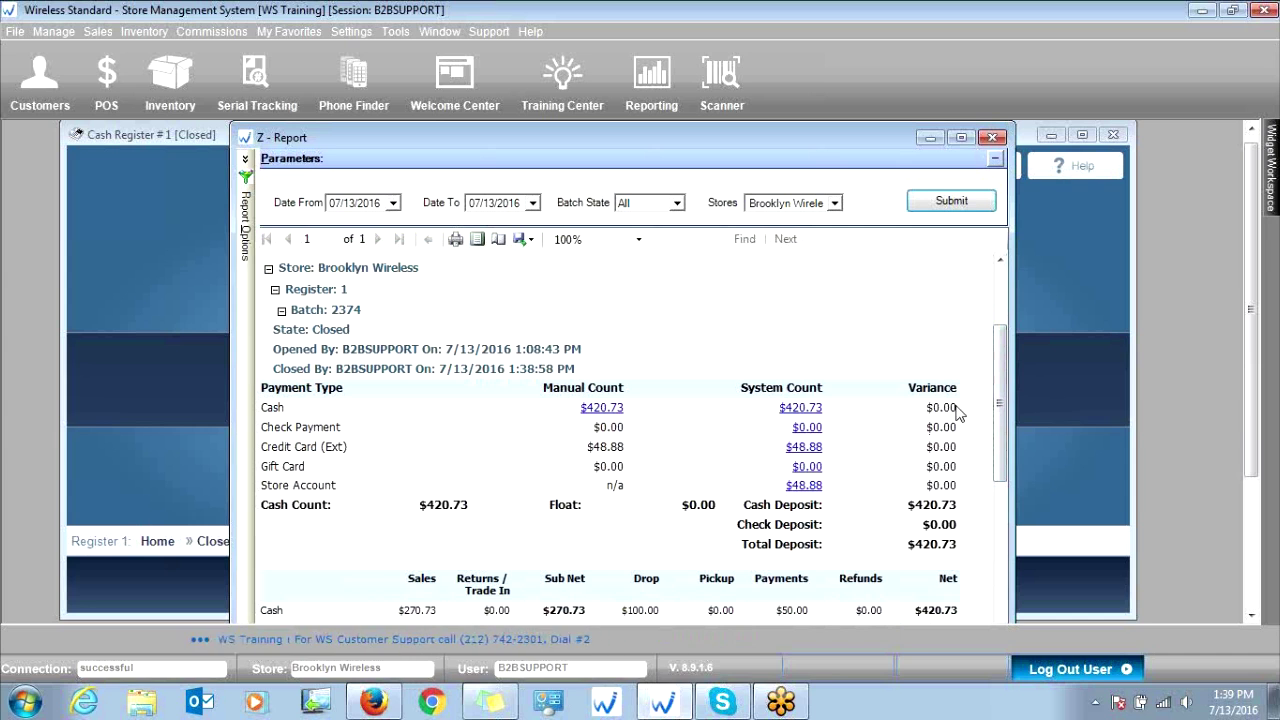
{"action": "left_click_drag", "start_coordinate": [1000, 371], "coordinate": [999, 368]}
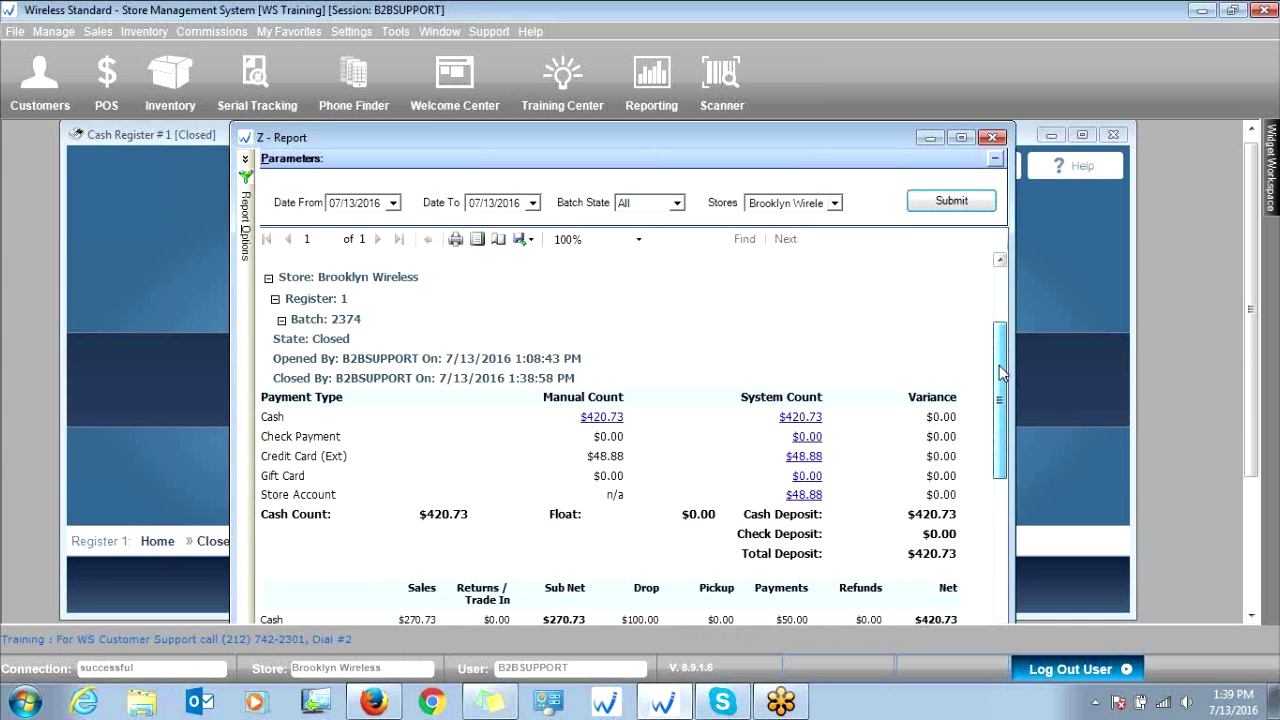
{"action": "left_click_drag", "start_coordinate": [999, 365], "coordinate": [992, 563]}
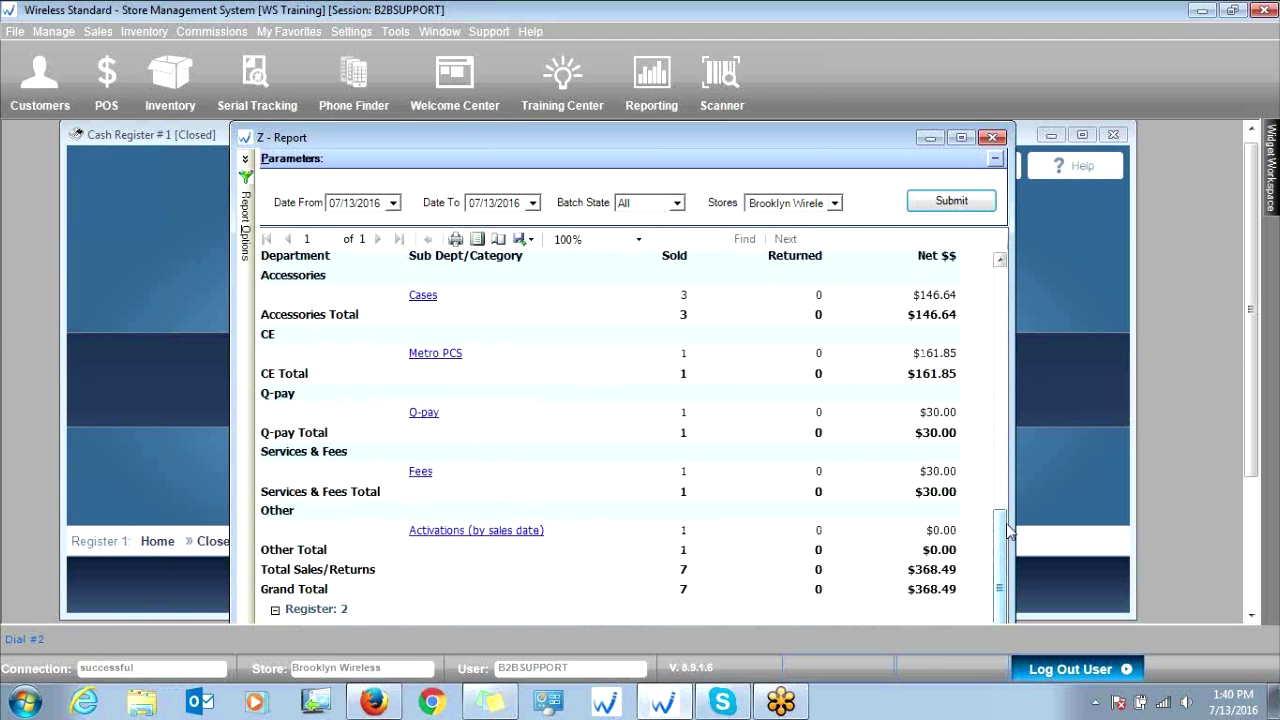
{"action": "left_click_drag", "start_coordinate": [1004, 533], "coordinate": [1013, 408]}
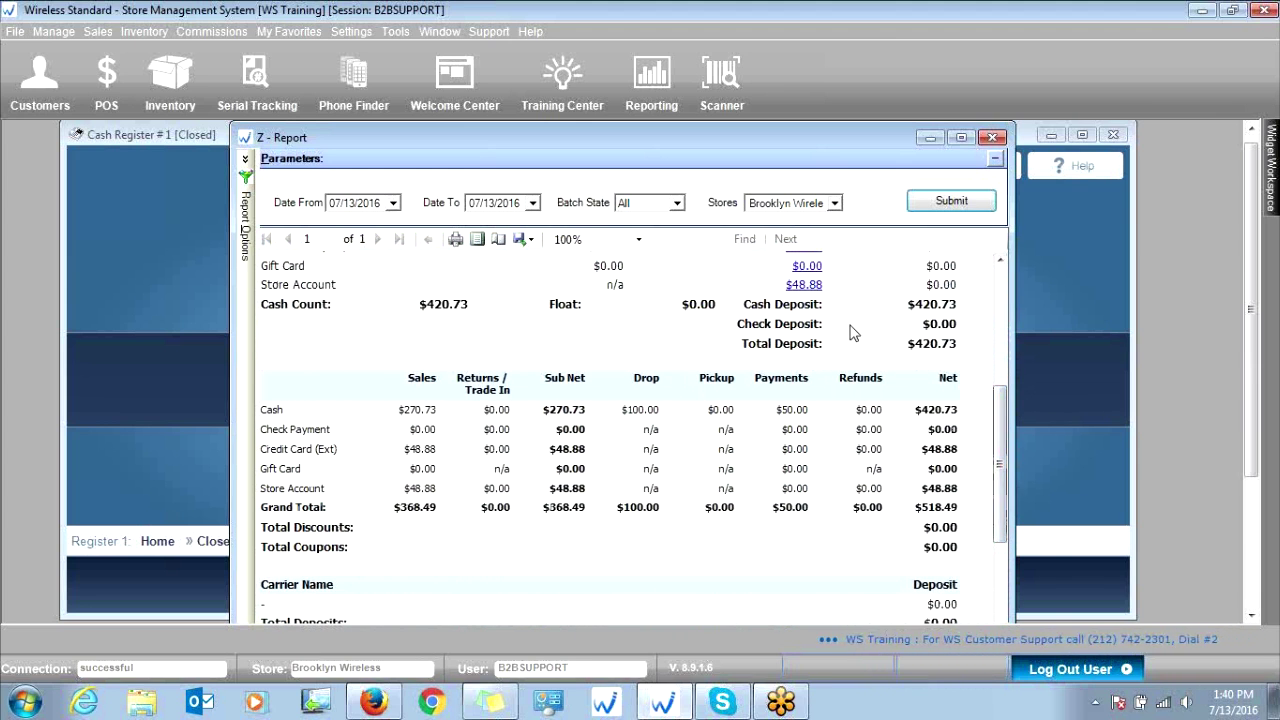
{"action": "left_click", "coordinate": [529, 241]}
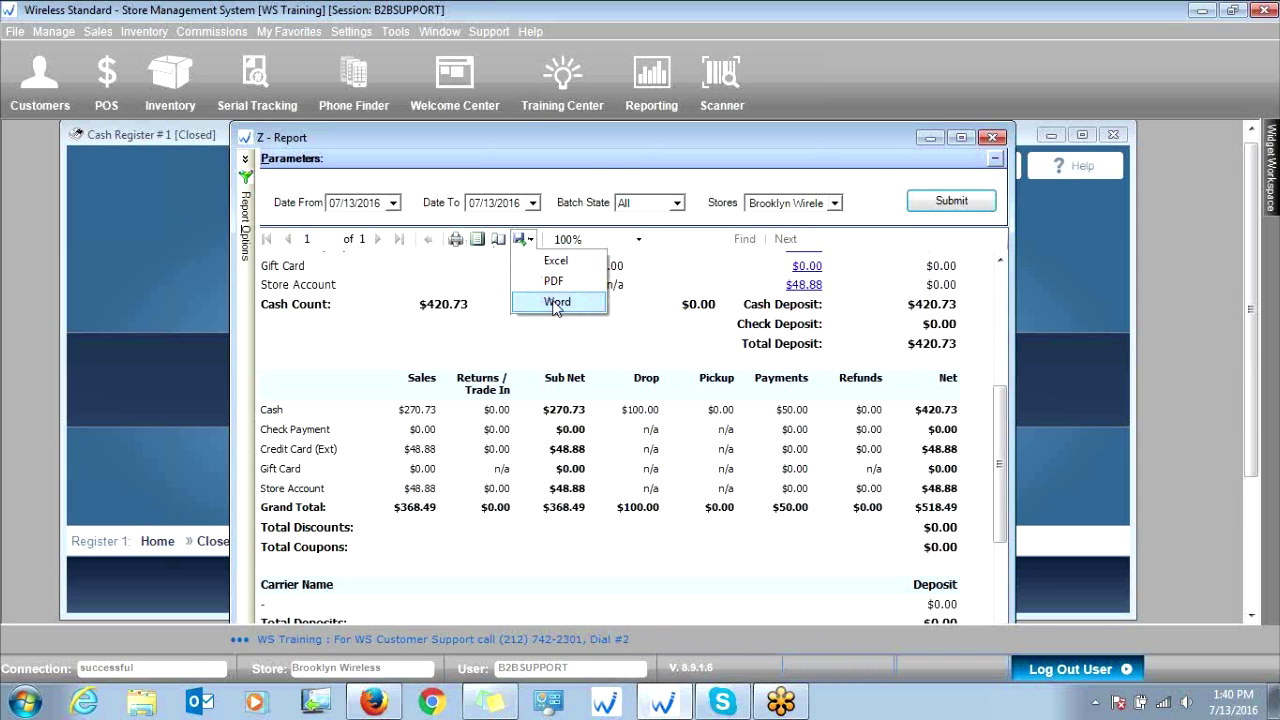
{"action": "left_click", "coordinate": [557, 303]}
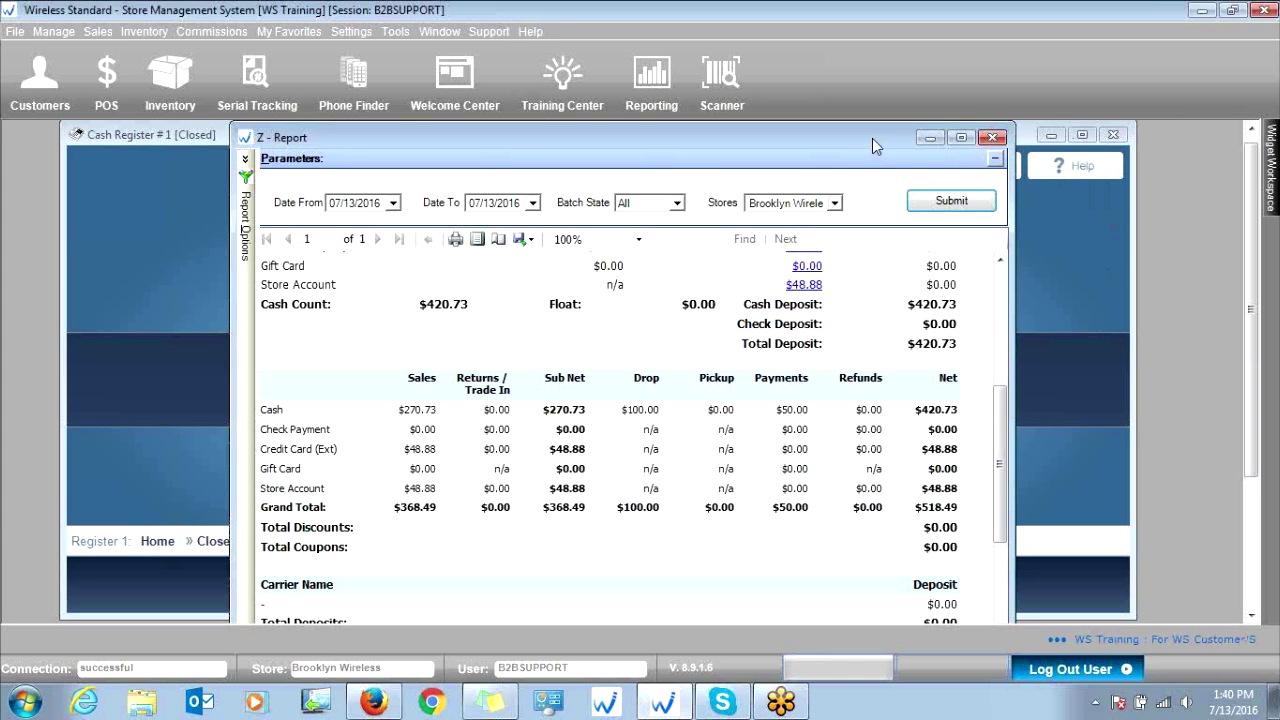
Close the Z-Report and open the Sales Log Viewer
{"action": "left_click", "coordinate": [992, 138]}
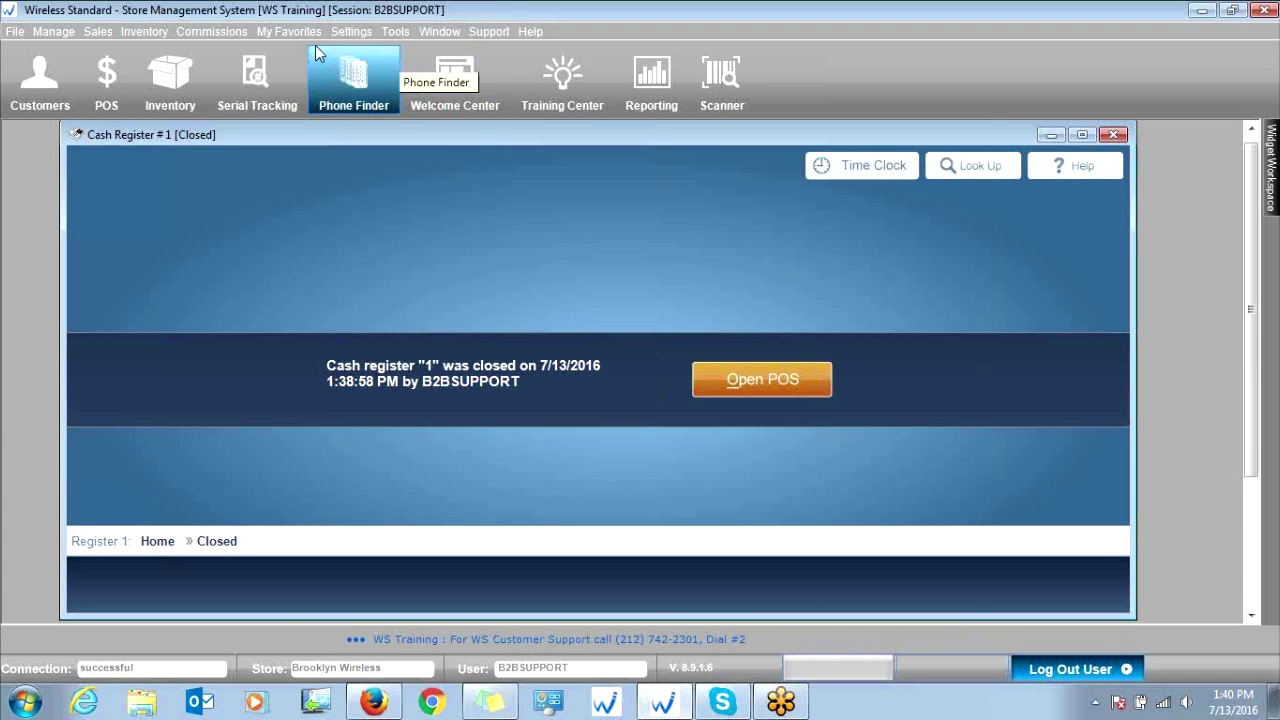
{"action": "left_click", "coordinate": [97, 31]}
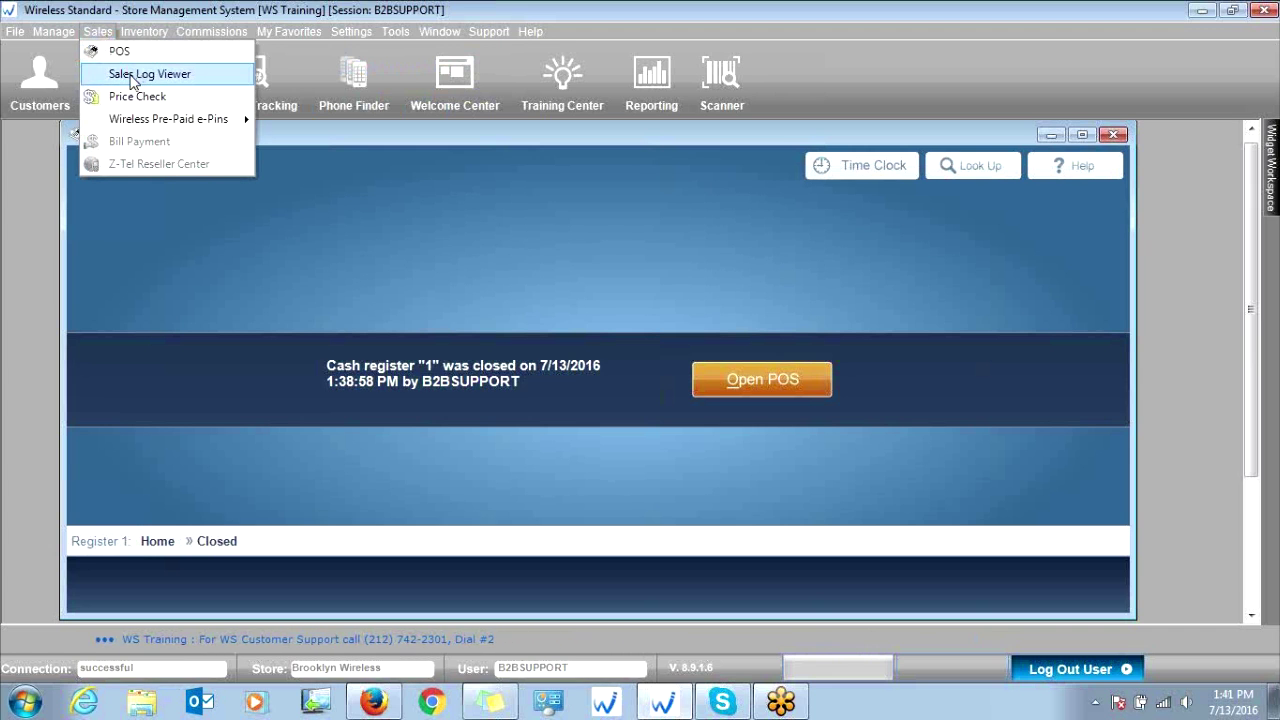
{"action": "left_click", "coordinate": [172, 82]}
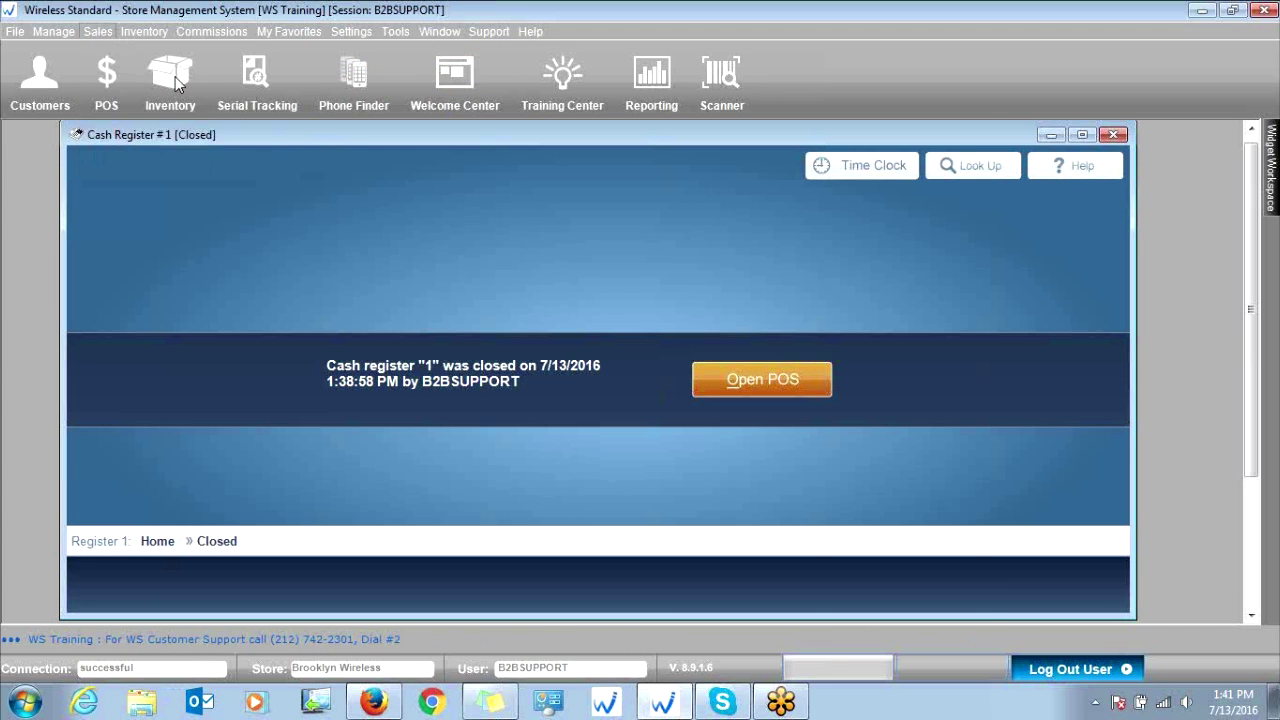
{"action": "left_click_drag", "start_coordinate": [749, 140], "coordinate": [686, 140]}
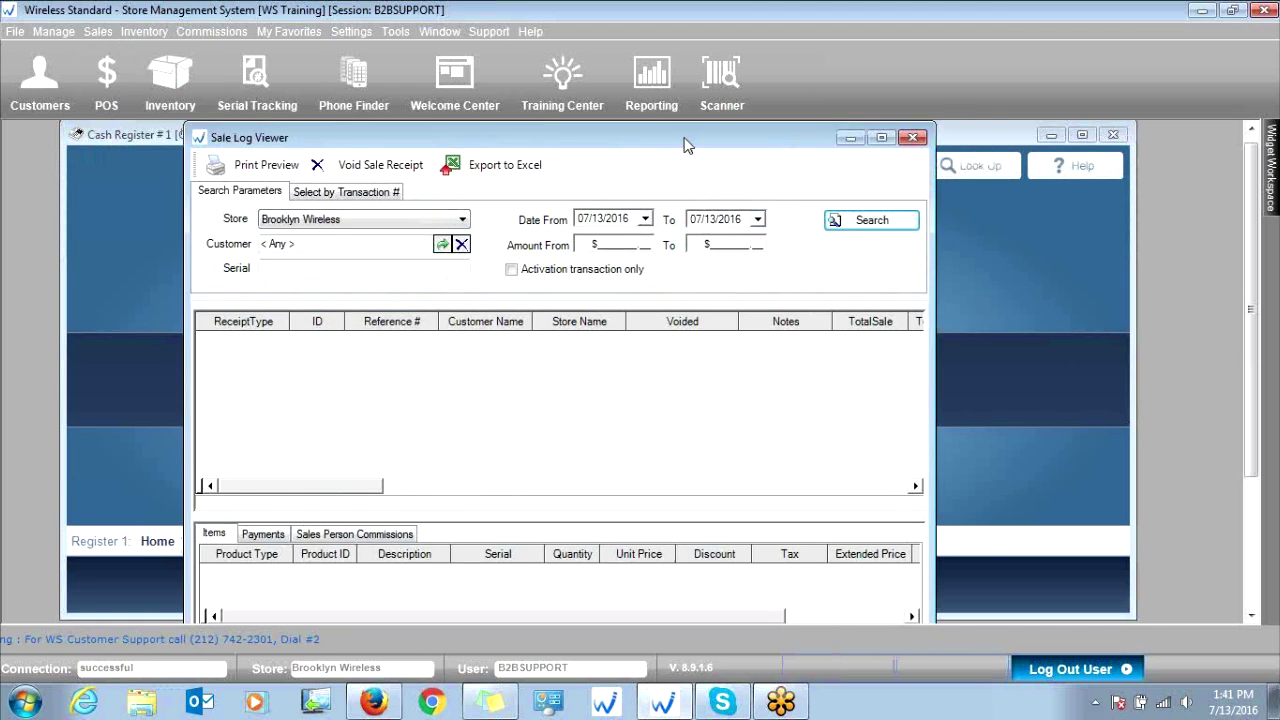
Search the sales log for Brooklyn Wireless transactions dated 07/13/2016
{"action": "left_click", "coordinate": [375, 221]}
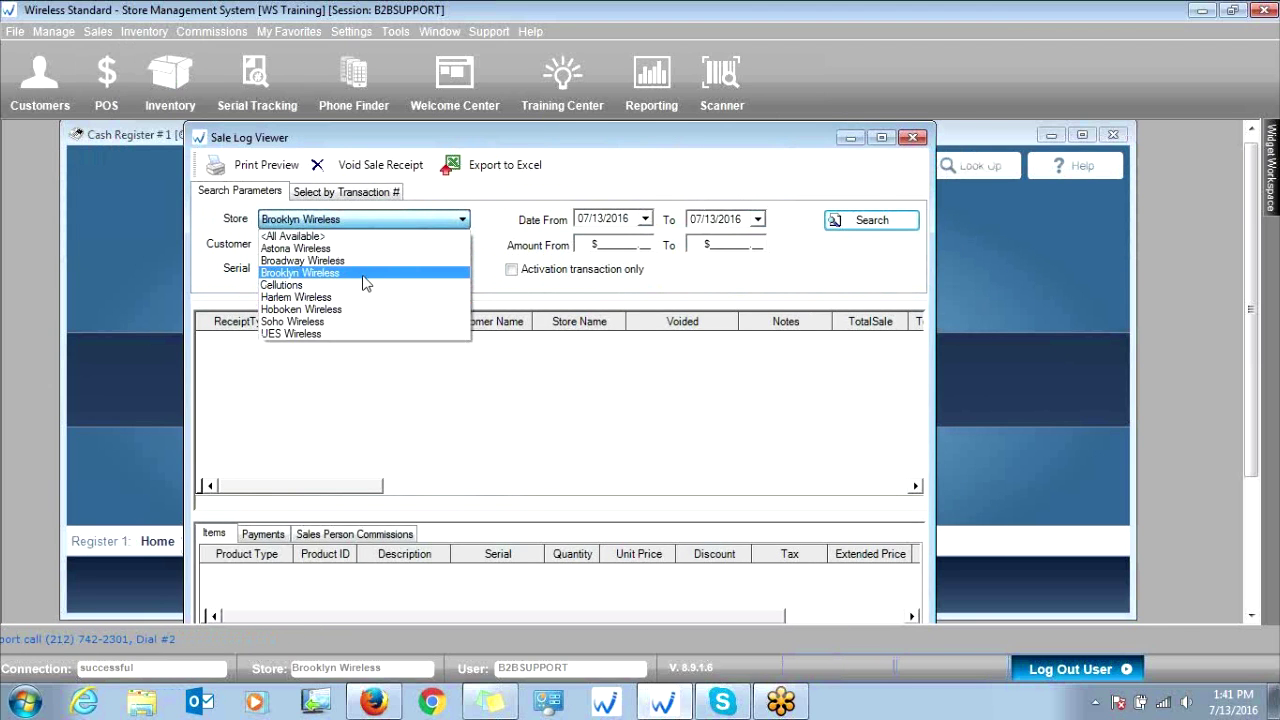
{"action": "left_click", "coordinate": [365, 283]}
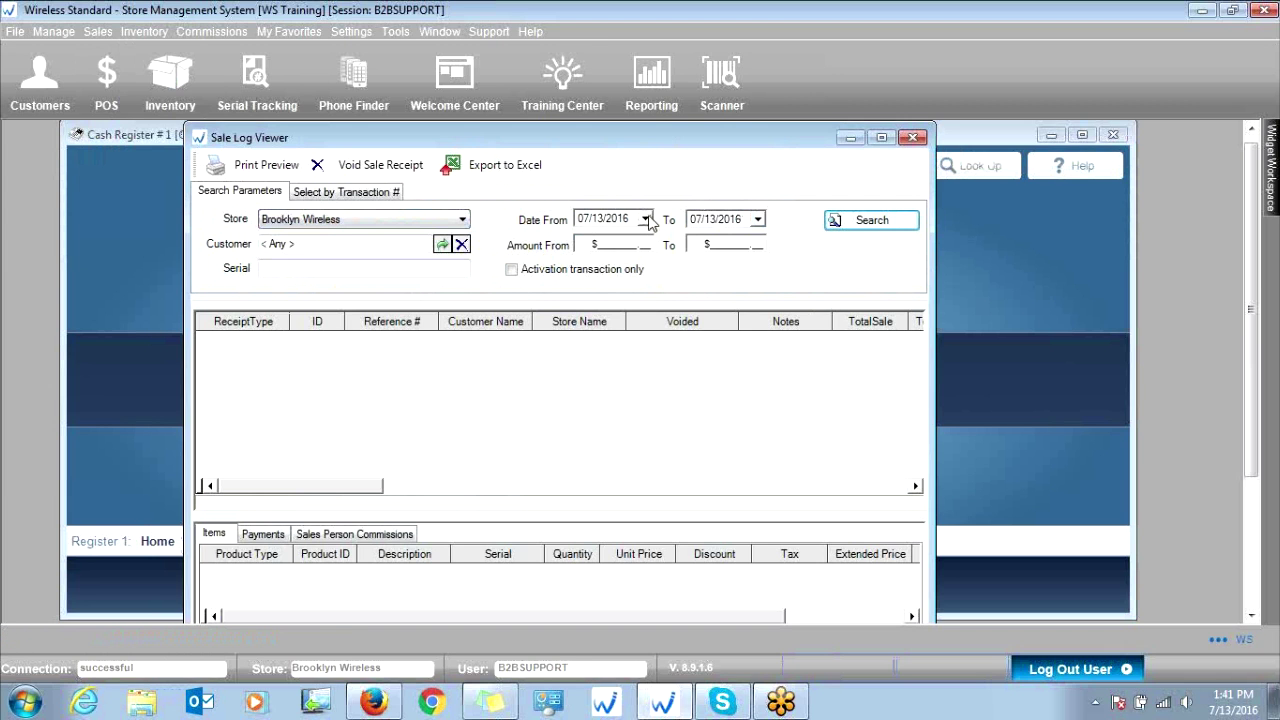
{"action": "left_click", "coordinate": [866, 220]}
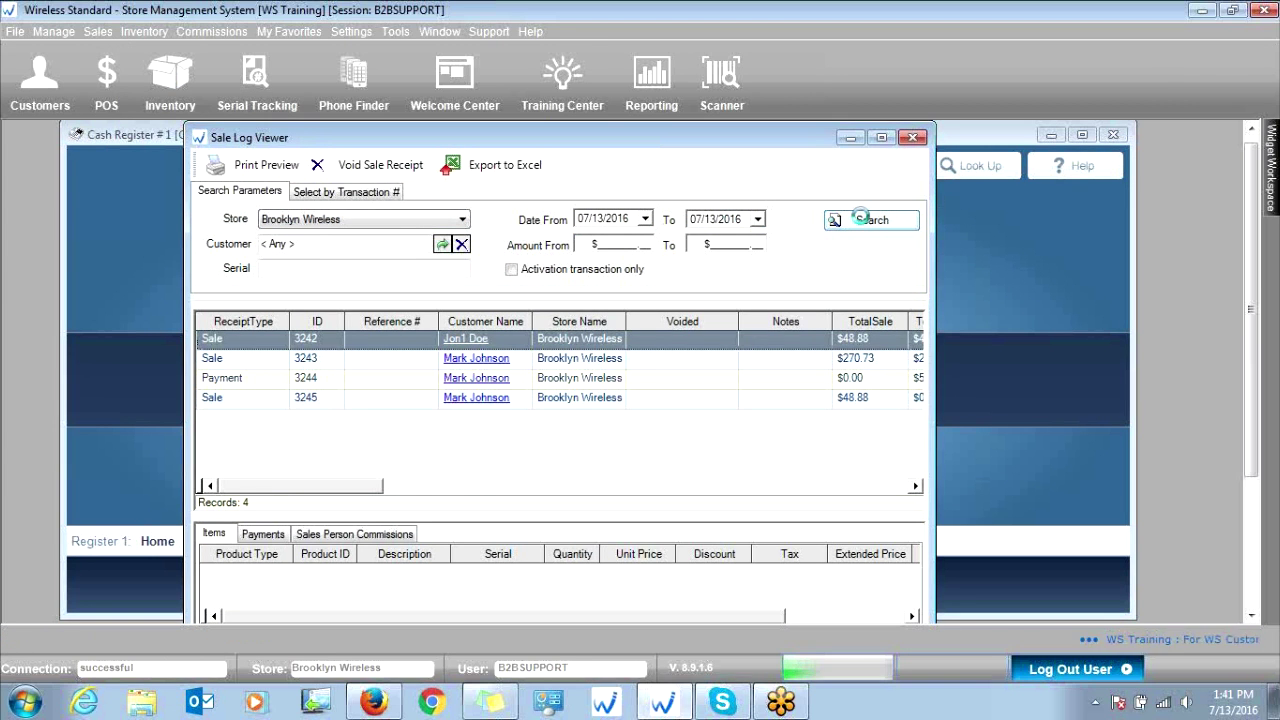
Select the $270.73 sale, enlarge the details area to view all its items, and show its payments
{"action": "left_click_drag", "start_coordinate": [785, 138], "coordinate": [783, 128]}
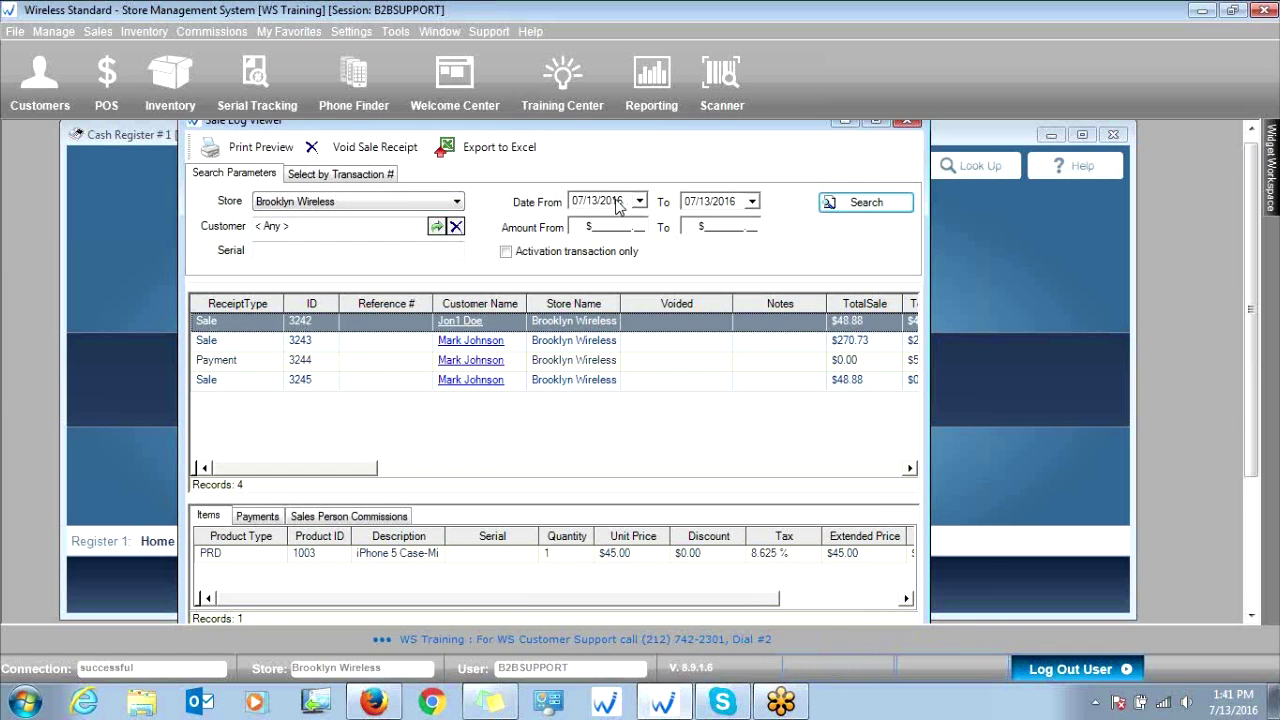
{"action": "left_click", "coordinate": [619, 340]}
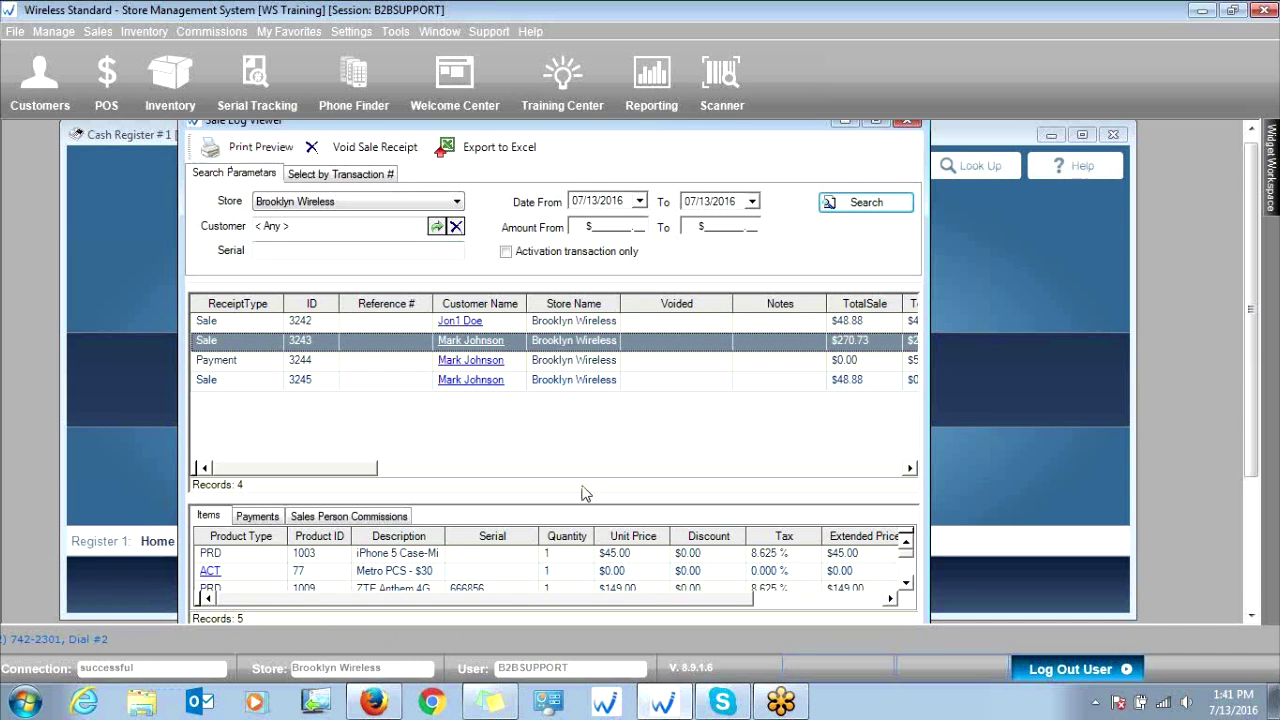
{"action": "left_click_drag", "start_coordinate": [543, 501], "coordinate": [546, 443]}
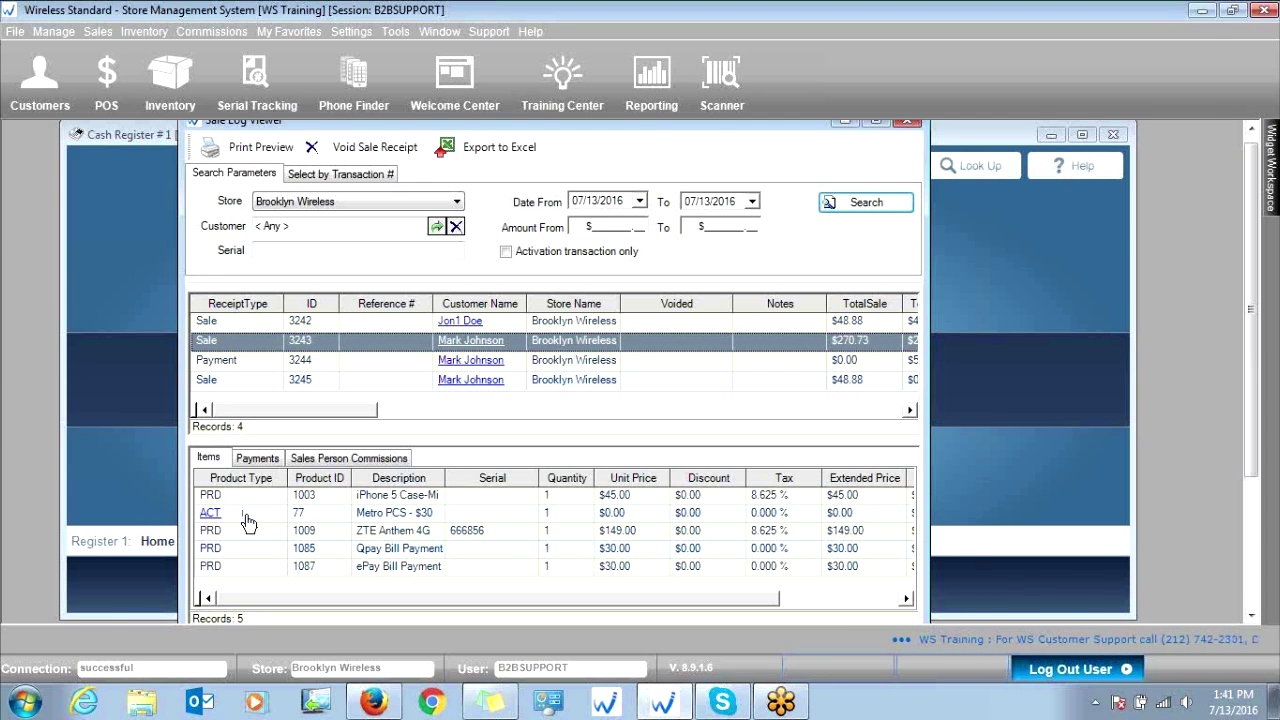
{"action": "left_click", "coordinate": [257, 457]}
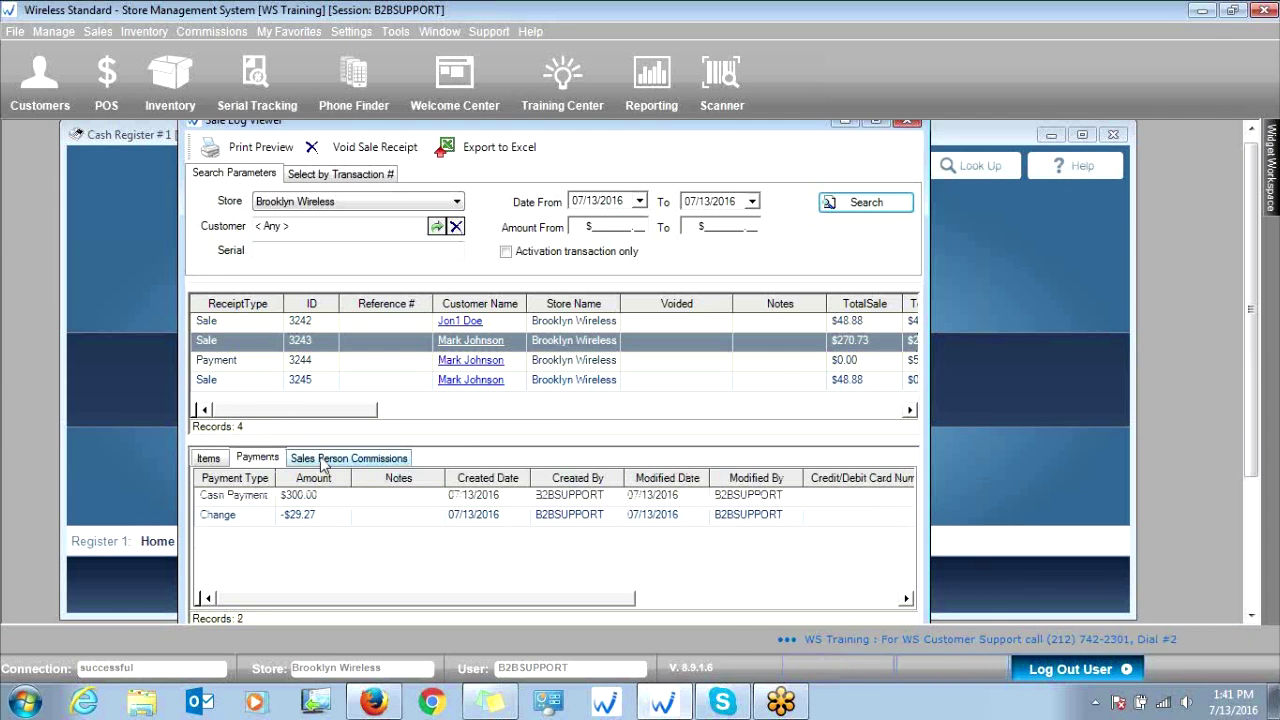